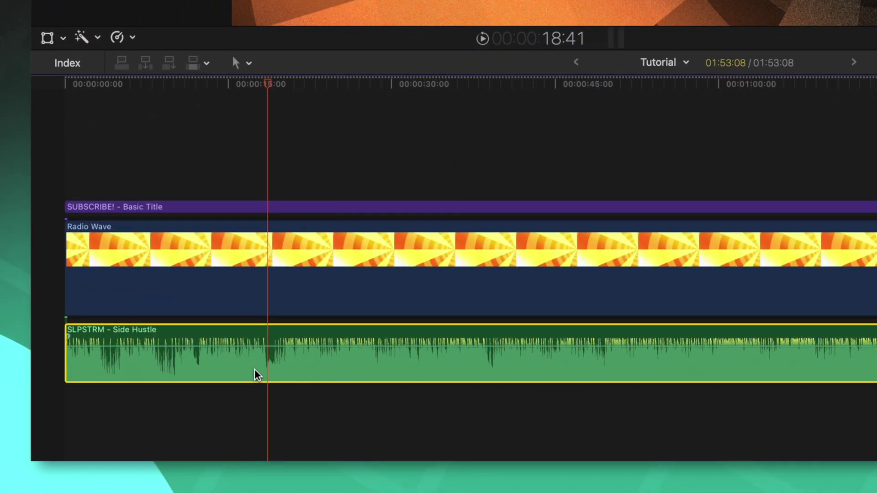
- Range-select and delete the middle of the Side Hustle clip, then butt the later piece against the first
{"action": "key", "text": "r"}
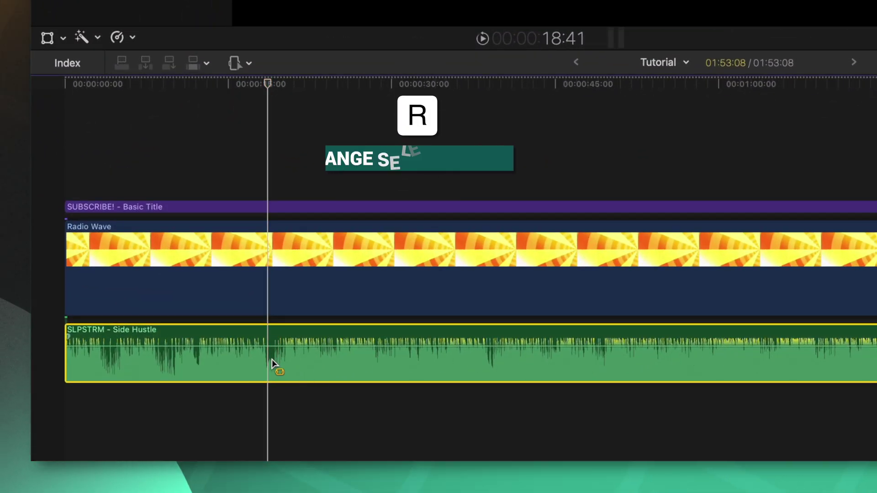
{"action": "left_click_drag", "start_coordinate": [272, 360], "coordinate": [618, 364]}
{"action": "key", "text": "Delete"}
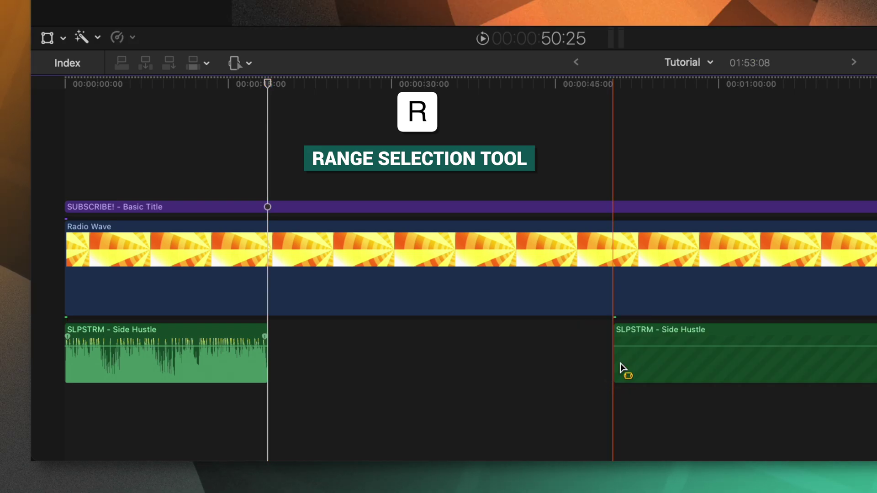
{"action": "key", "text": "a"}
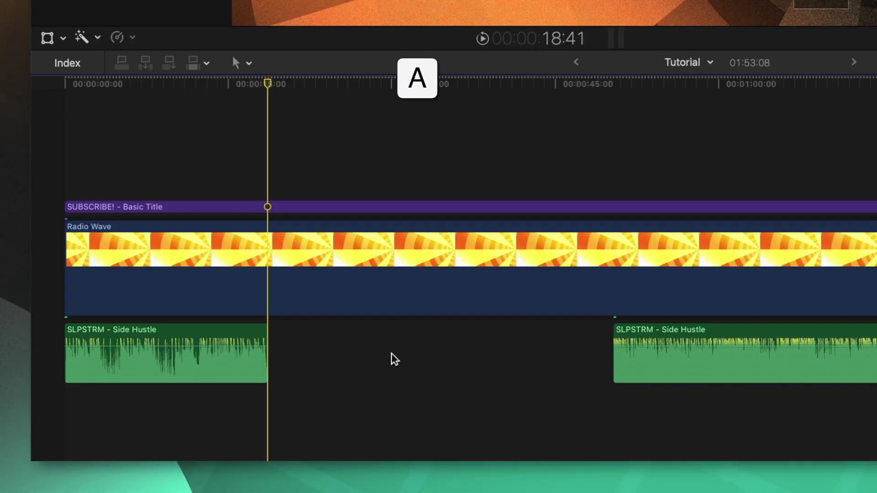
{"action": "left_click_drag", "start_coordinate": [679, 368], "coordinate": [338, 374]}
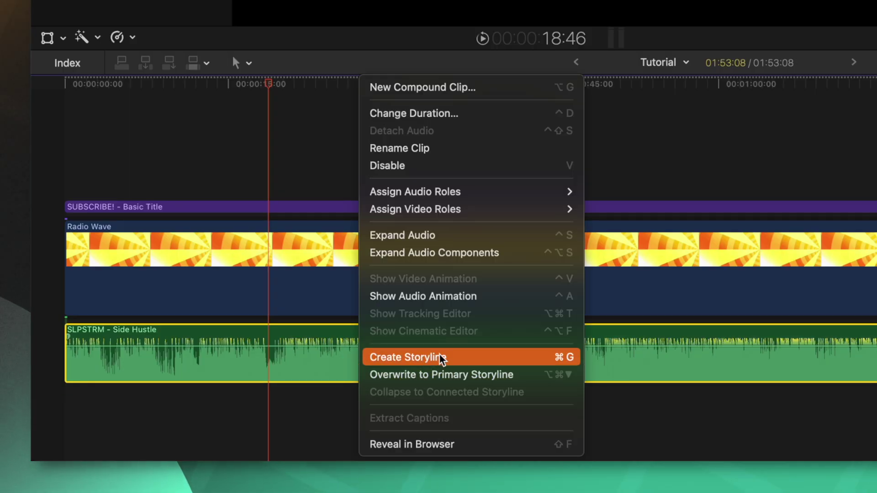
- Create a storyline from the Side Hustle audio and select the whole music storyline
{"action": "left_click", "coordinate": [455, 357]}
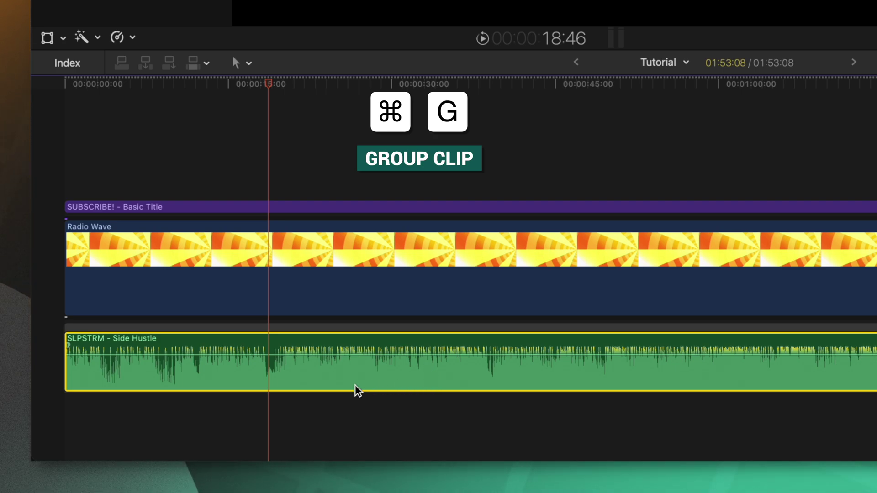
{"action": "left_click", "coordinate": [466, 326]}
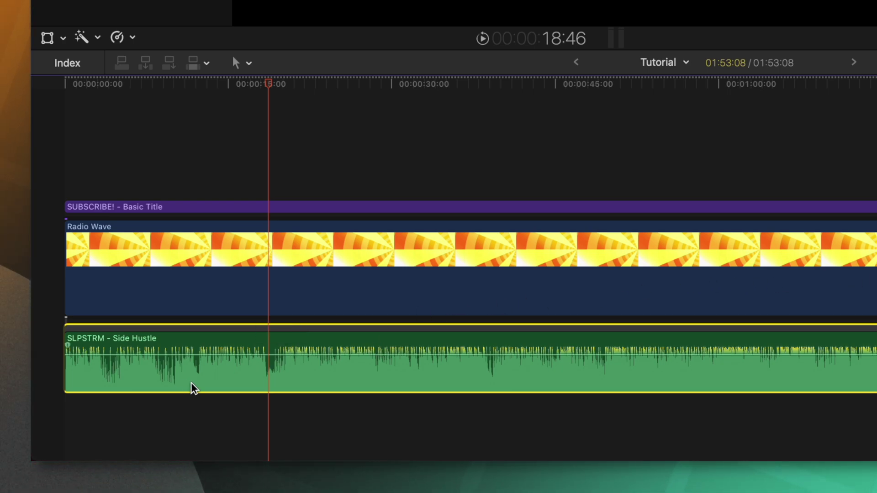
{"action": "key", "text": "Delete"}
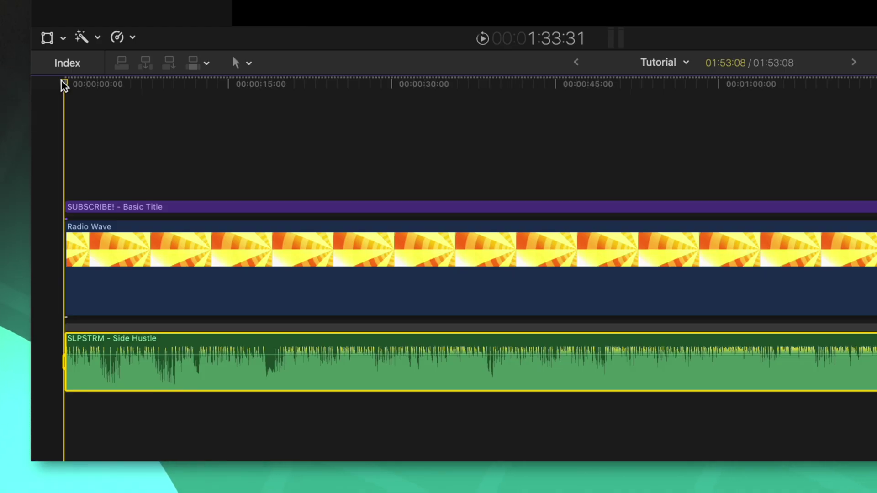
- Zoom in, play the music from the start, scrub back to about three seconds, and select the Side Hustle clip
{"action": "key", "text": "super+equal"}
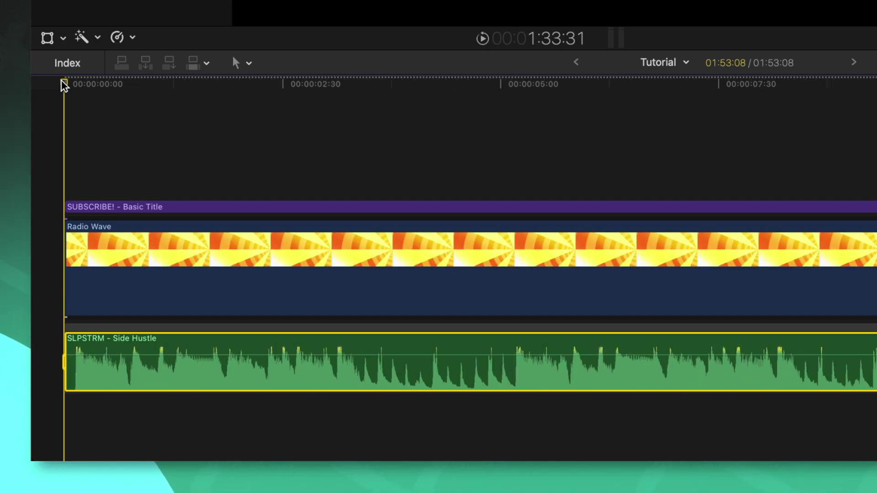
{"action": "left_click", "coordinate": [77, 107]}
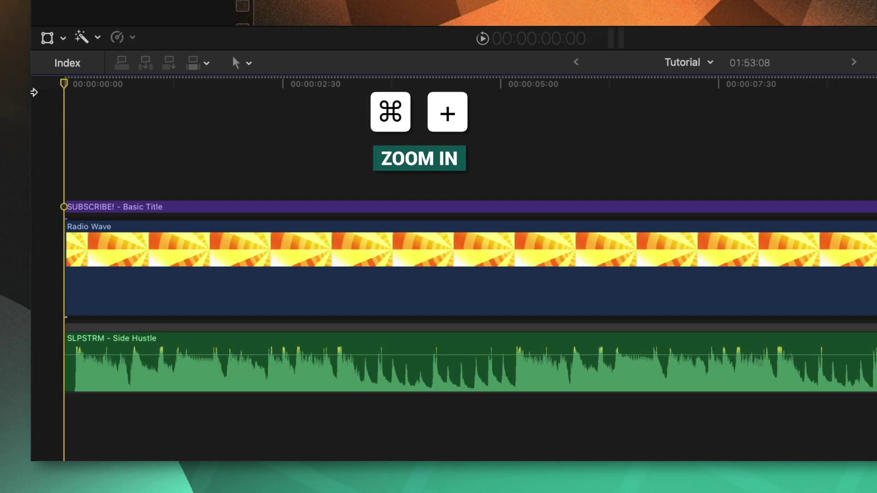
{"action": "key", "text": "space"}
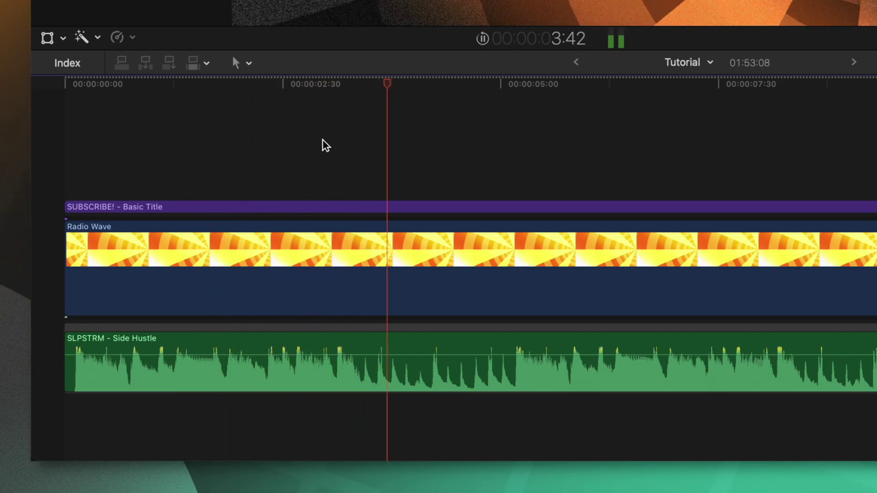
{"action": "left_click_drag", "start_coordinate": [329, 83], "coordinate": [338, 83]}
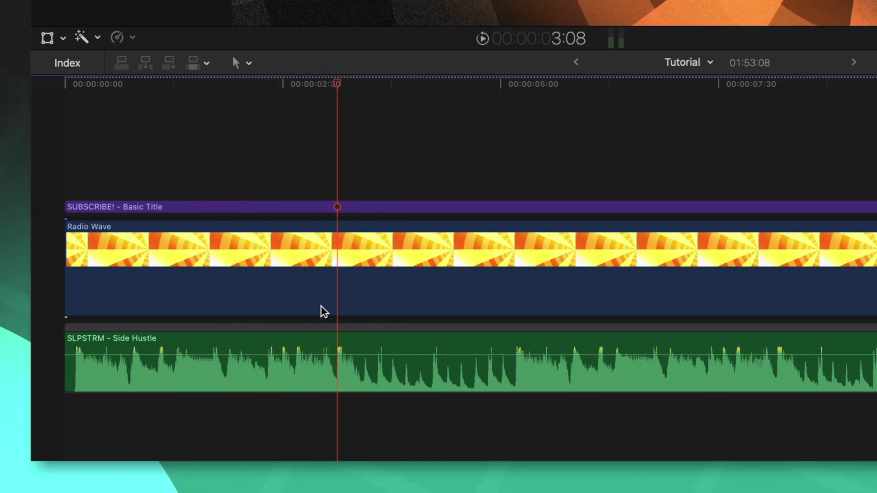
{"action": "left_click", "coordinate": [339, 348]}
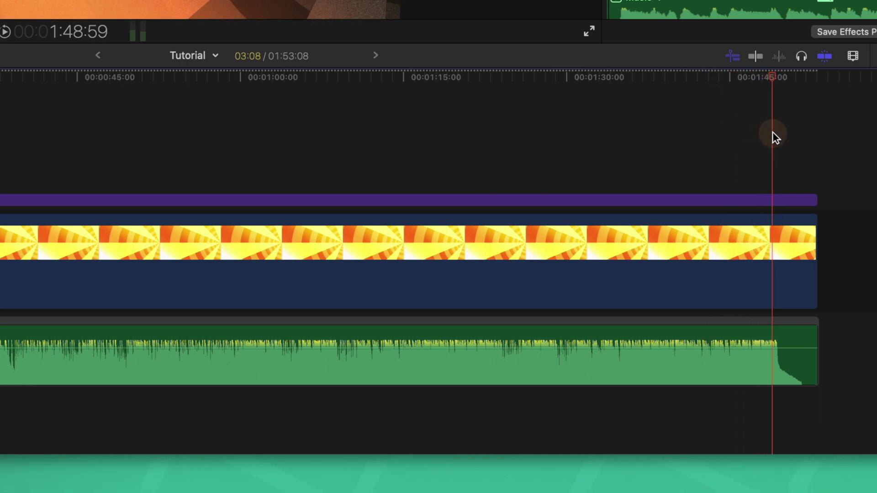
- Zoom in near the music's end and split the Side Hustle clip at 1:49:13
{"action": "left_click_drag", "start_coordinate": [772, 132], "coordinate": [774, 132]}
{"action": "key", "text": "super+equal"}
{"action": "key", "text": "super+equal"}
{"action": "key", "text": "super+equal"}
{"action": "key", "text": "super+equal"}
{"action": "key", "text": "super+equal"}
{"action": "key", "text": "super+equal"}
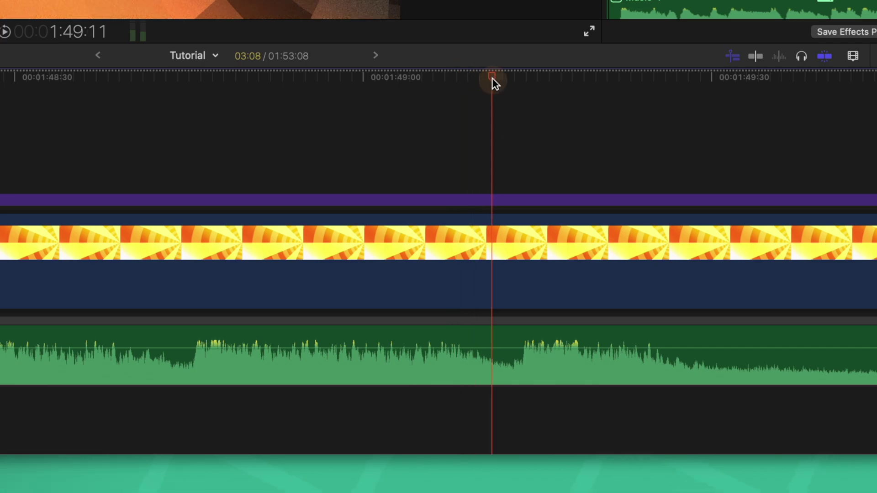
{"action": "left_click_drag", "start_coordinate": [514, 78], "coordinate": [520, 79]}
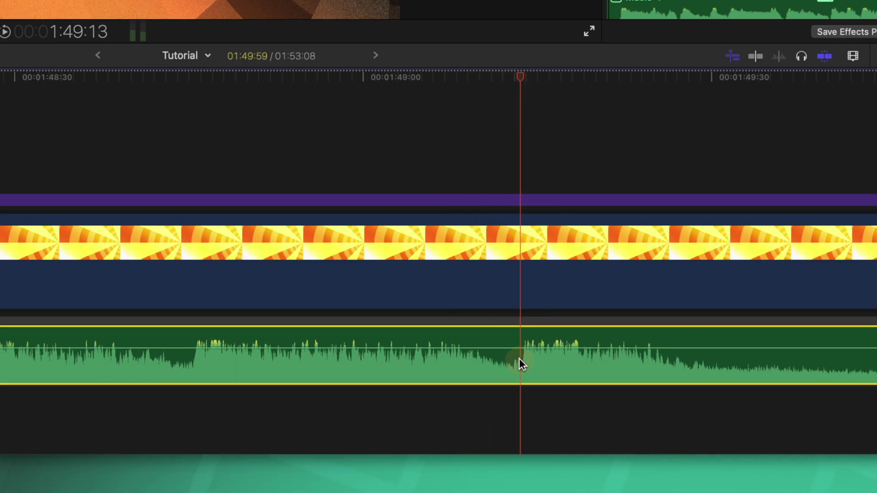
{"action": "key", "text": "super+b"}
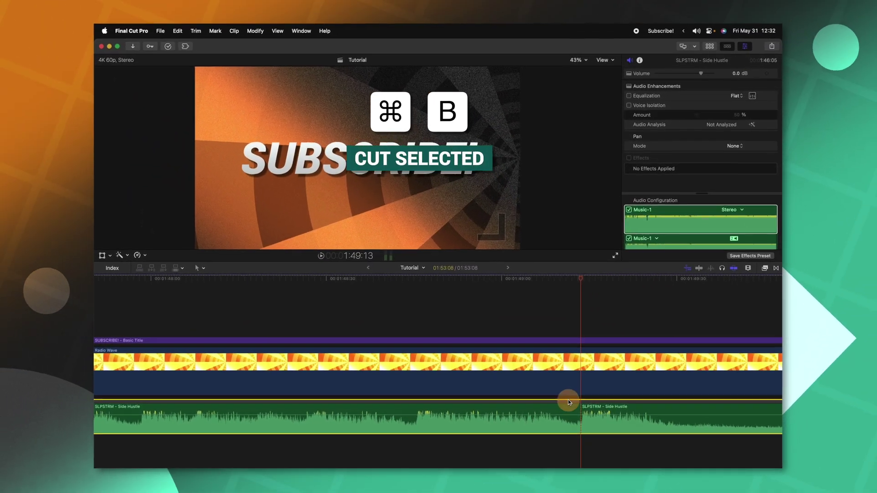
- Delete the long music piece before the split and fit the whole project in view
{"action": "left_click", "coordinate": [568, 402]}
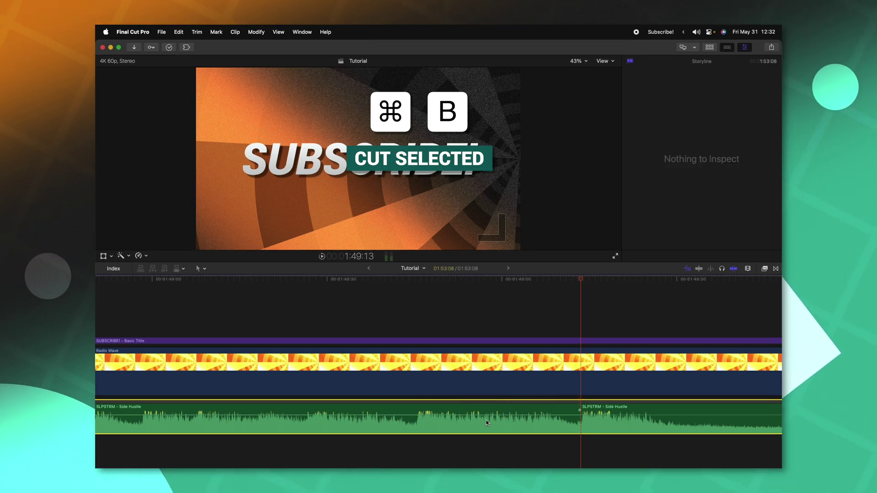
{"action": "left_click", "coordinate": [497, 429]}
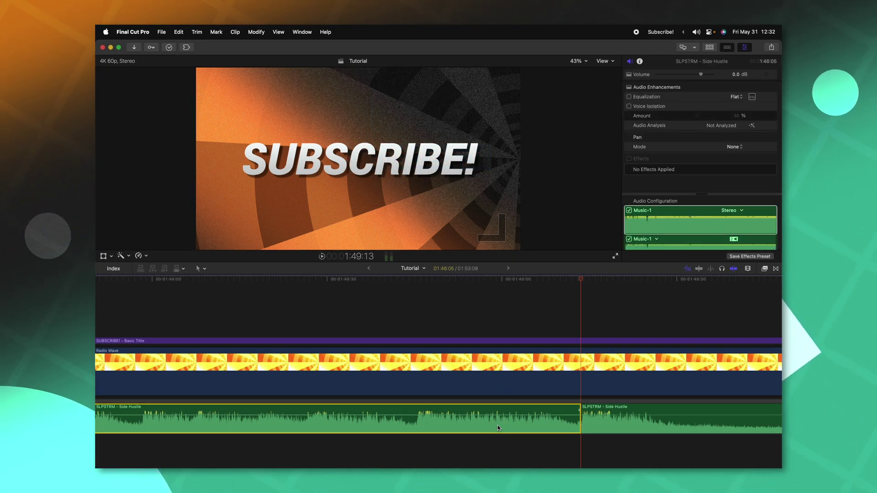
{"action": "key", "text": "Delete"}
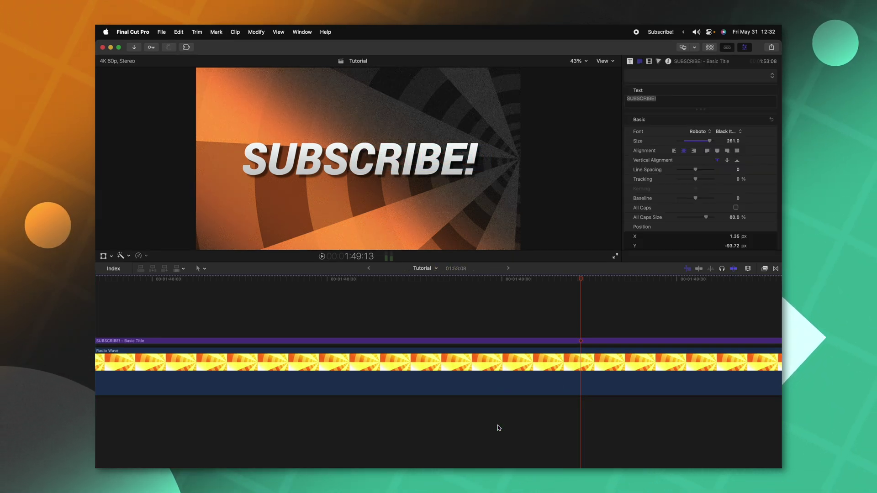
{"action": "key", "text": "shift+z"}
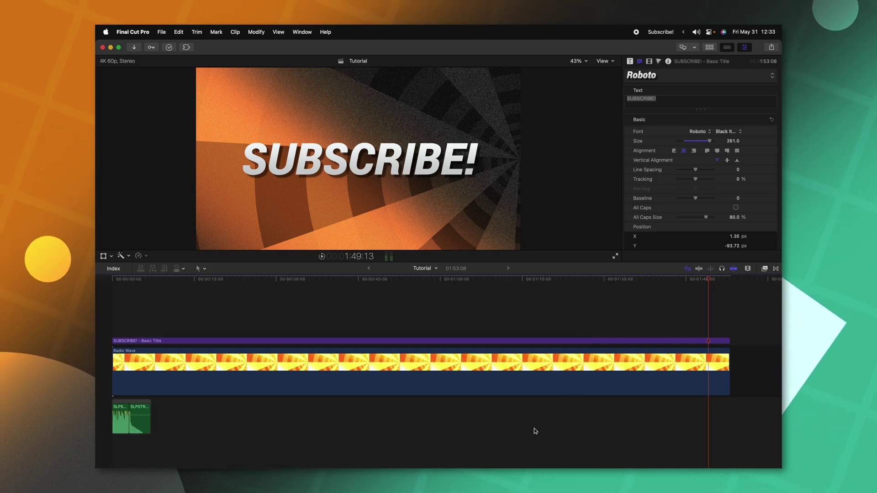
- Zoom in on the music at the timeline start and play it from the beginning through the new ending
{"action": "key", "text": "z"}
{"action": "left_click_drag", "start_coordinate": [178, 404], "coordinate": [112, 431]}
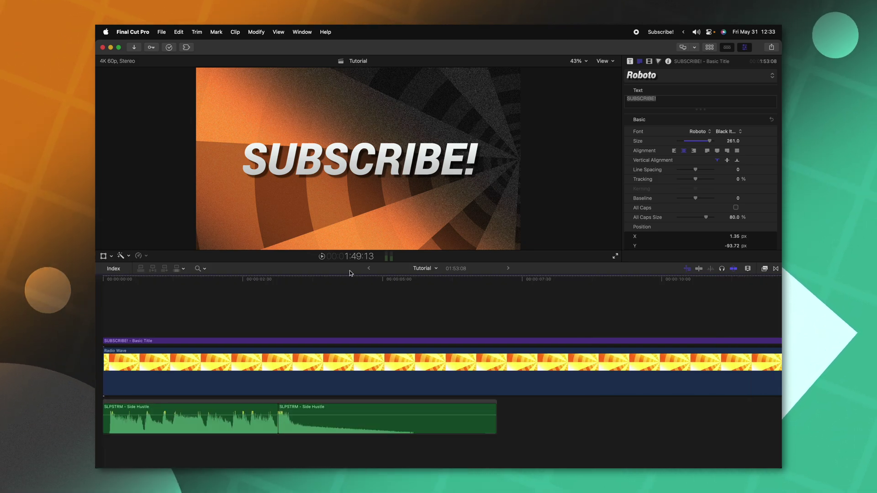
{"action": "key", "text": "Home"}
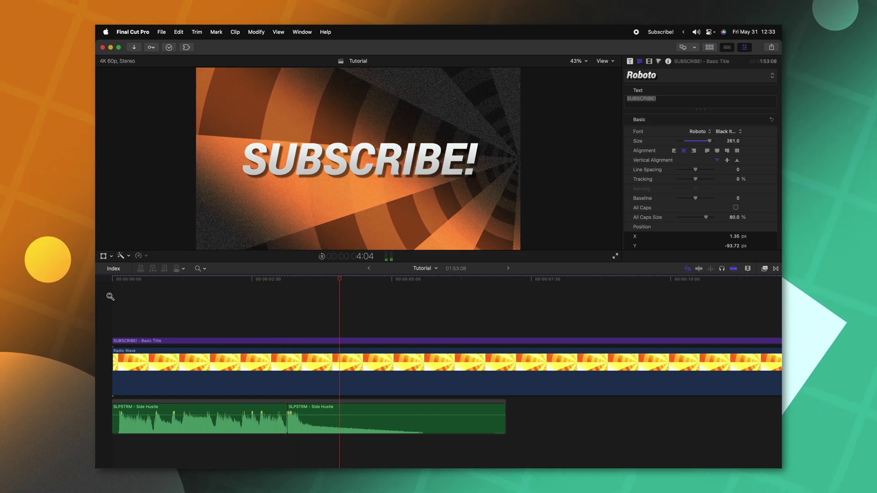
{"action": "key", "text": "space"}
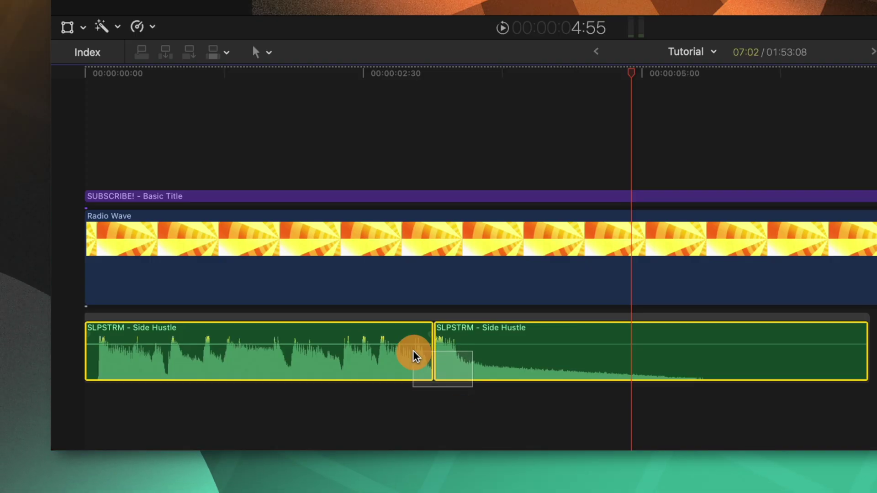
- Expand audio on both music pieces and extend the first piece's audio past the cut, zooming near 3 seconds
{"action": "right_click", "coordinate": [367, 374]}
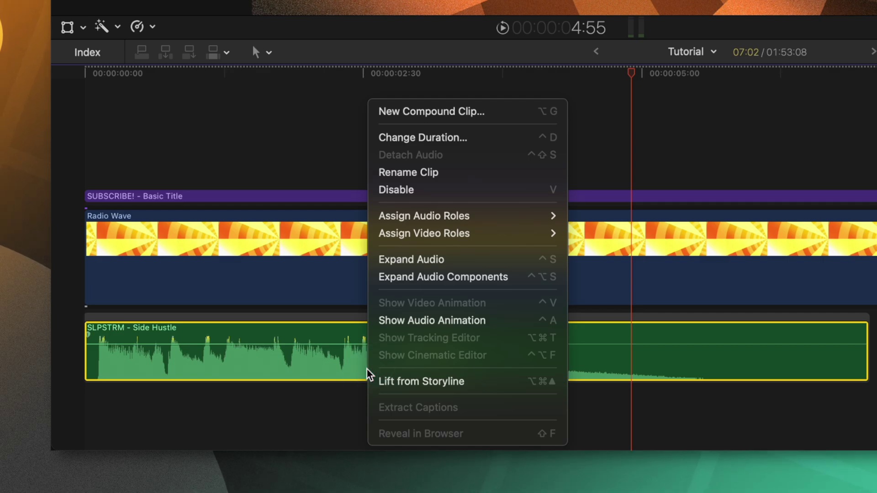
{"action": "left_click", "coordinate": [489, 268]}
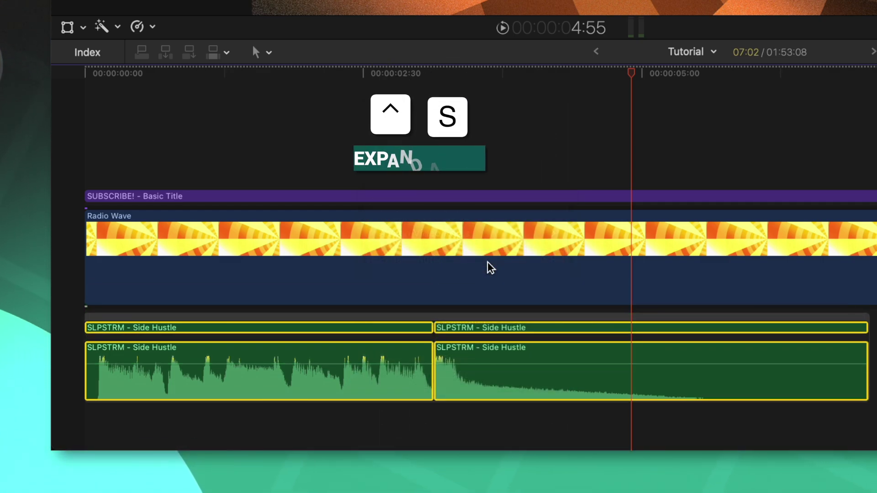
{"action": "left_click", "coordinate": [439, 397]}
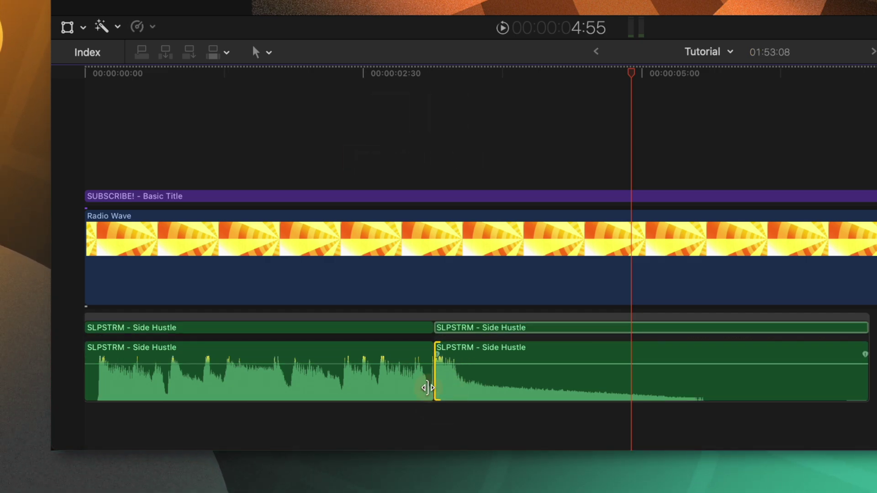
{"action": "mouse_move", "coordinate": [427, 388]}
{"action": "left_mouse_down"}
{"action": "mouse_move", "coordinate": [463, 384]}
{"action": "mouse_move", "coordinate": [421, 388]}
{"action": "left_mouse_up"}
{"action": "key", "text": "z"}
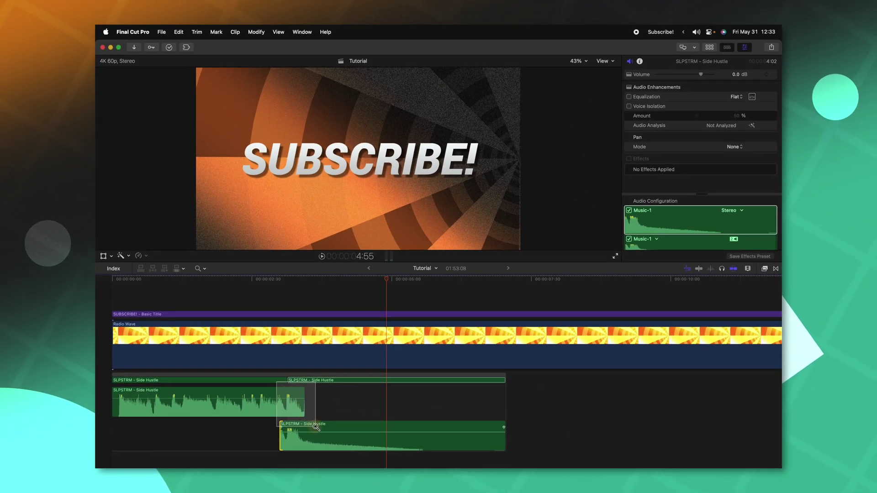
{"action": "left_click_drag", "start_coordinate": [316, 427], "coordinate": [316, 427]}
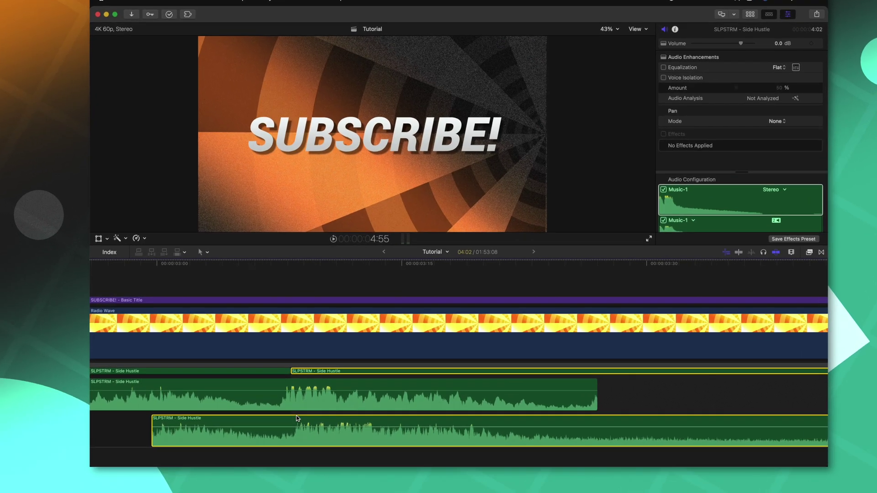
- Nudge both Side Hustle clips one frame left and right until their beats align near 3 seconds
{"action": "key", "text": "p"}
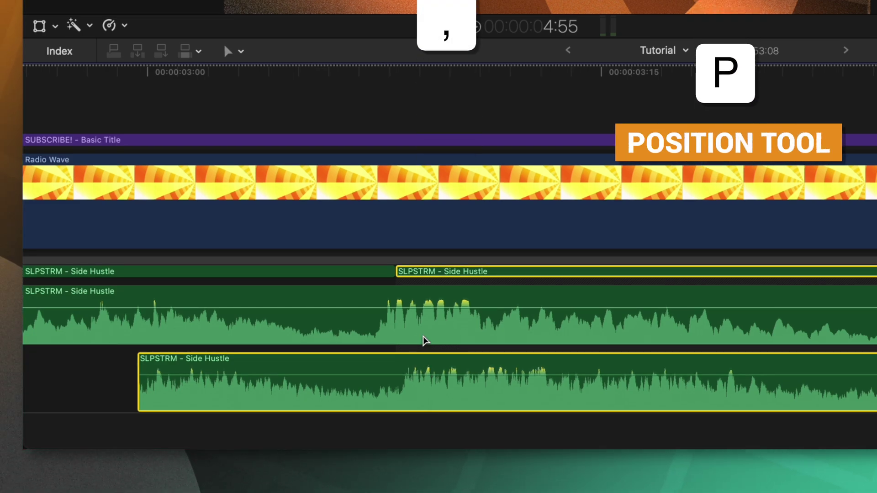
{"action": "key", "text": "comma"}
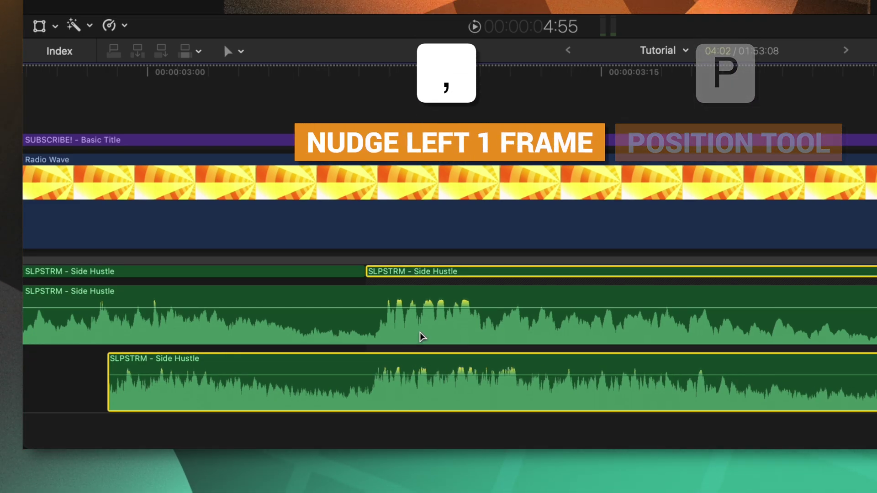
{"action": "key", "text": "period"}
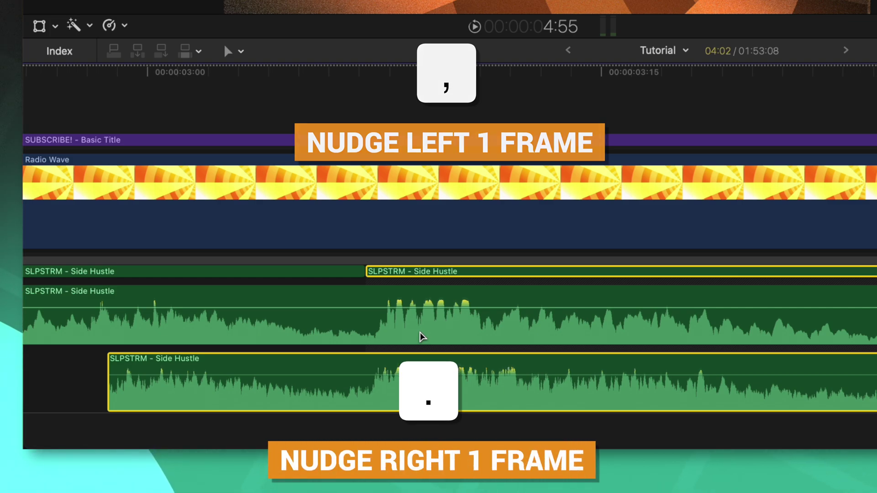
{"action": "key", "text": "period"}
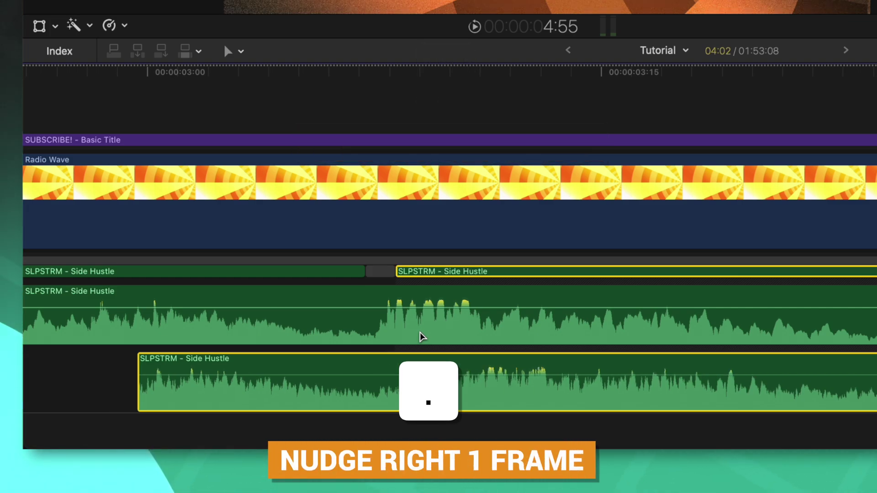
{"action": "key", "text": "comma"}
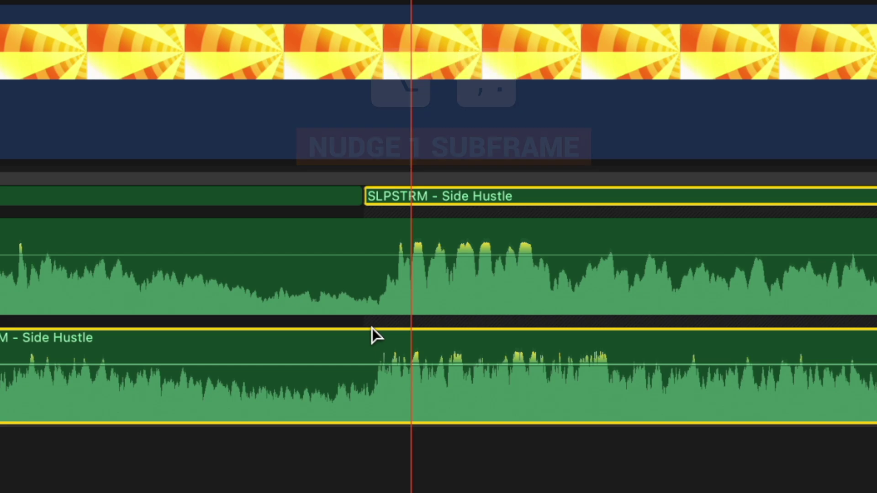
- Magnify the timeline and nudge the second Side Hustle clip right by subframes until its waveform peaks match
{"action": "key", "text": "super+equal"}
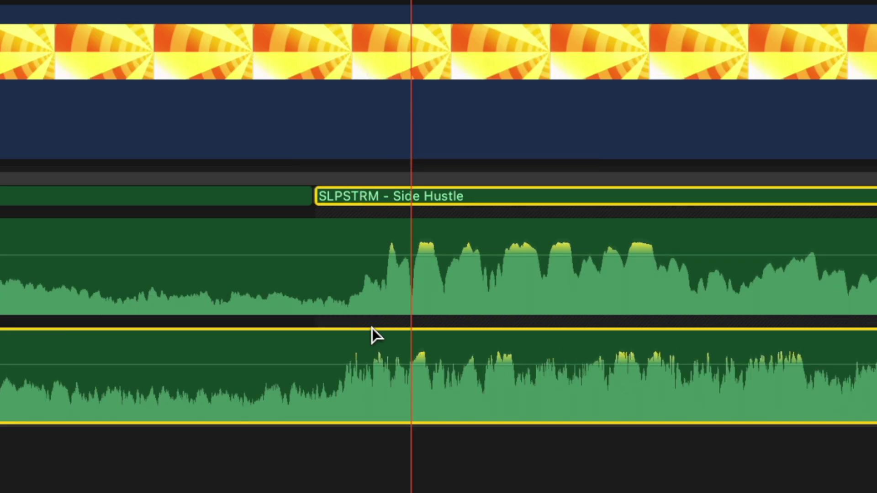
{"action": "key", "text": "z"}
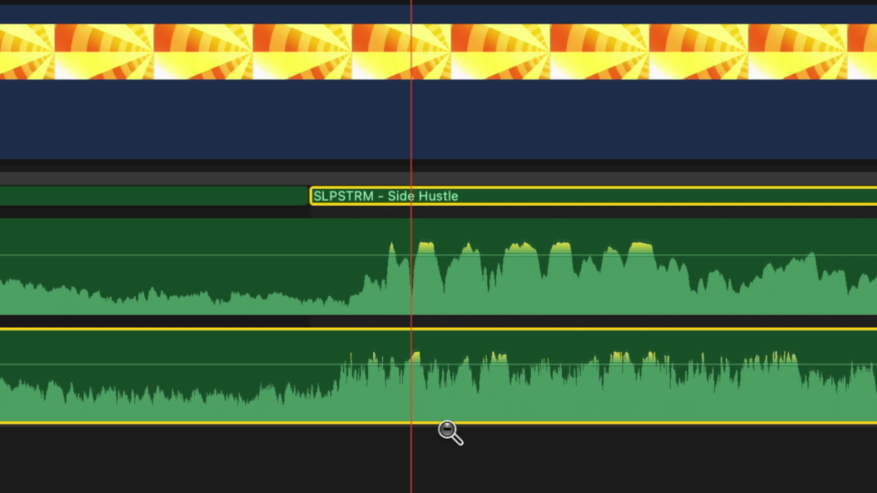
{"action": "key", "text": "period"}
{"action": "key", "text": "period"}
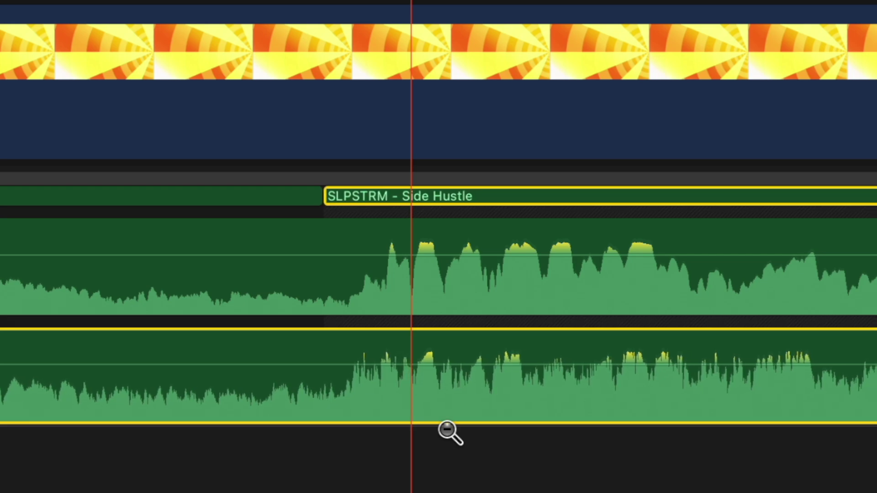
{"action": "key", "text": "period"}
{"action": "key", "text": "period"}
{"action": "key", "text": "period"}
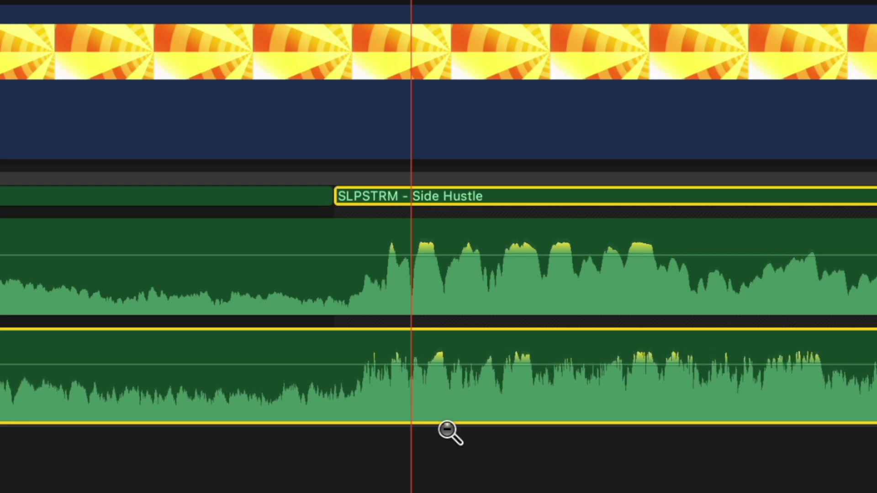
{"action": "key", "text": "period"}
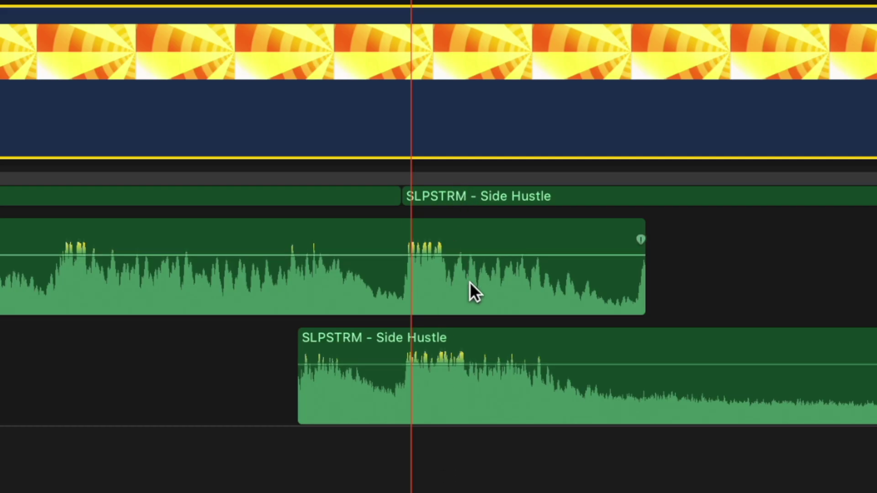
- Trim both Side Hustle clips to meet at the playhead, preview the join, and select the music at the freeze point
{"action": "left_click_drag", "start_coordinate": [639, 289], "coordinate": [411, 309]}
{"action": "left_click_drag", "start_coordinate": [314, 381], "coordinate": [427, 387]}
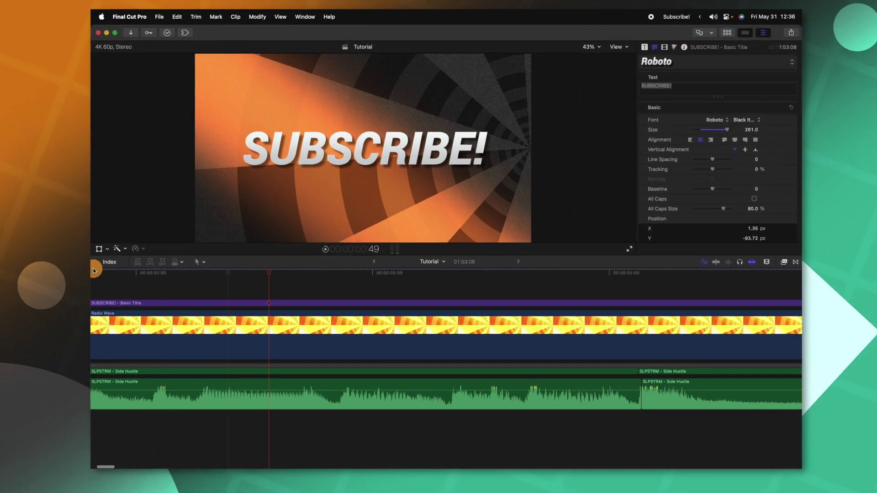
{"action": "key", "text": "space"}
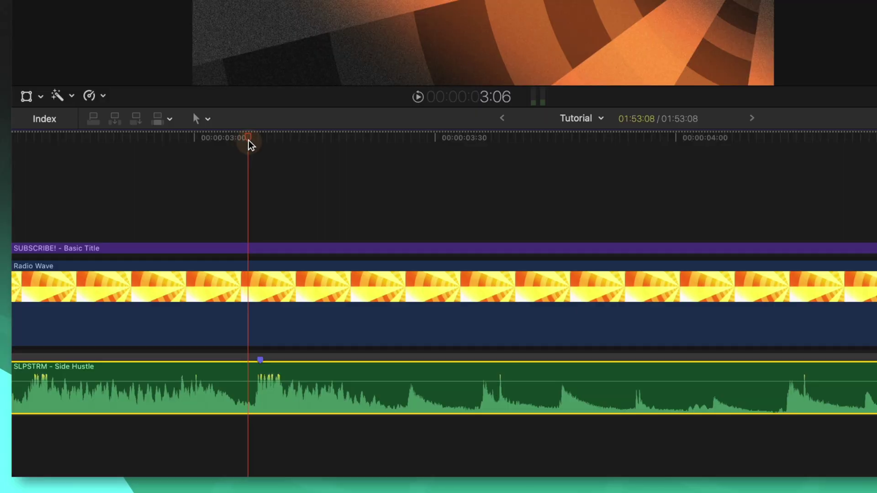
{"action": "left_click_drag", "start_coordinate": [249, 142], "coordinate": [324, 146]}
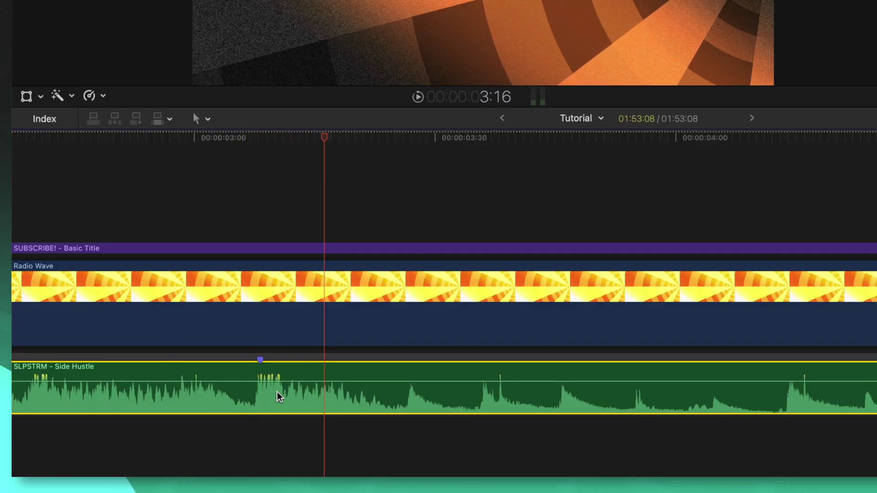
{"action": "left_click", "coordinate": [254, 382]}
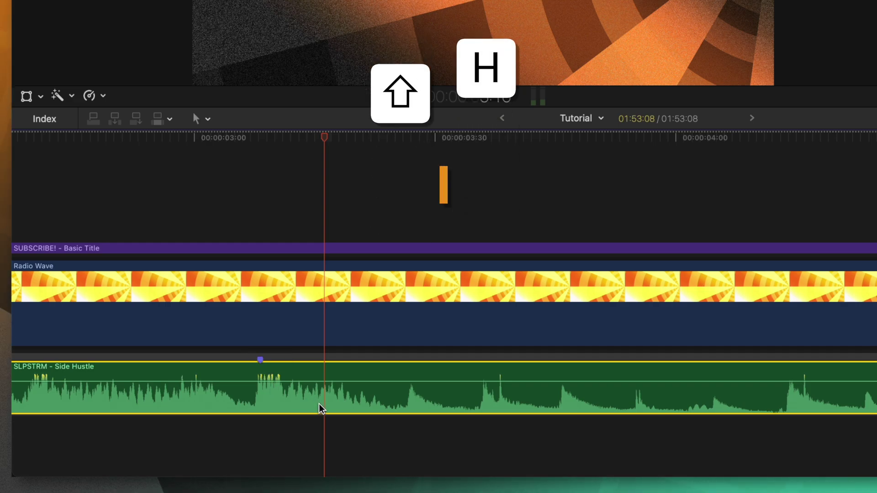
- Add a Hold (0%) freeze at the playhead and lengthen it, extending the project to 1:55:35
{"action": "key", "text": "shift+h"}
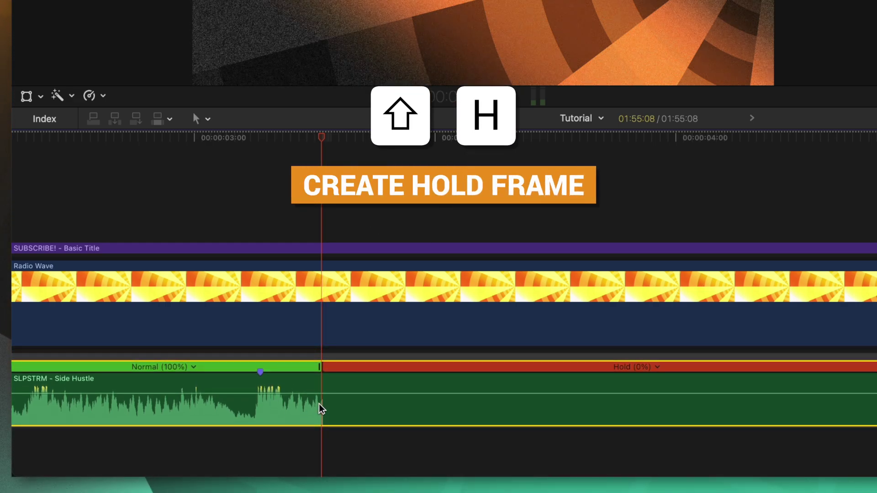
{"action": "key", "text": "super+minus"}
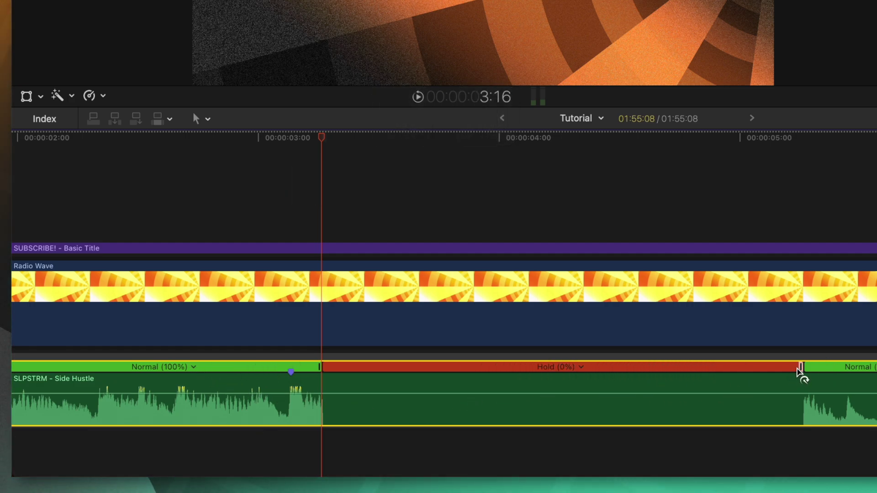
{"action": "left_click_drag", "start_coordinate": [801, 369], "coordinate": [854, 370]}
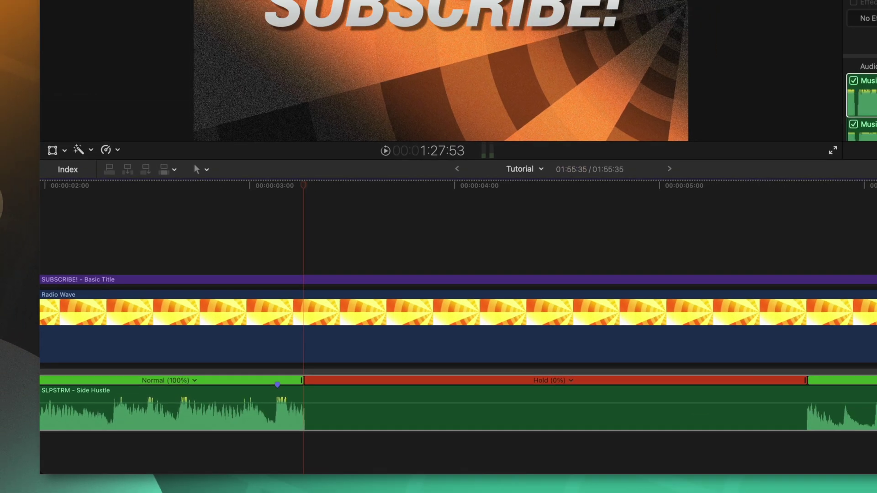
- Apply the Cathedral 2 reverb to the Side Hustle music and move to its Amount keyframe
{"action": "key", "text": "super+5"}
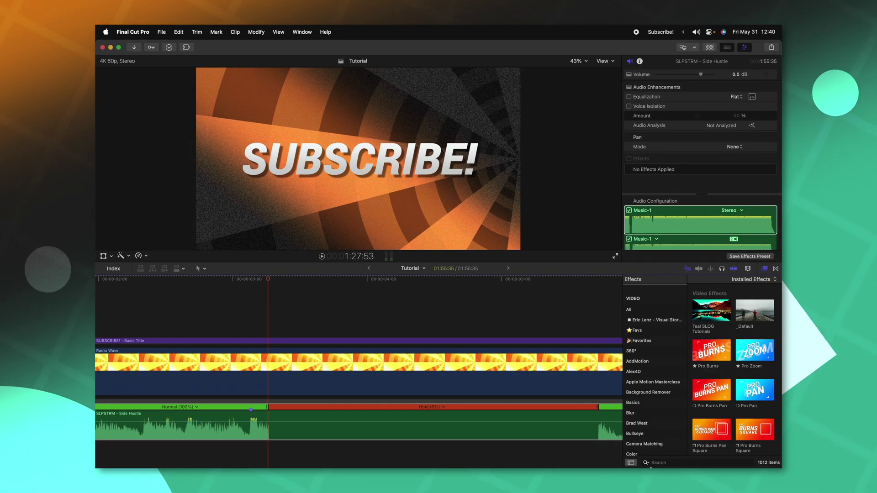
{"action": "type", "text": "cathedral"}
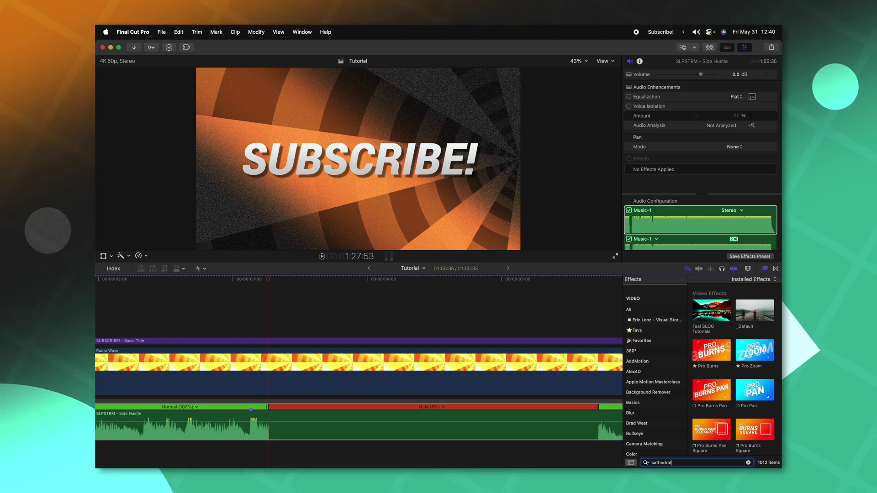
{"action": "left_click_drag", "start_coordinate": [711, 301], "coordinate": [316, 426]}
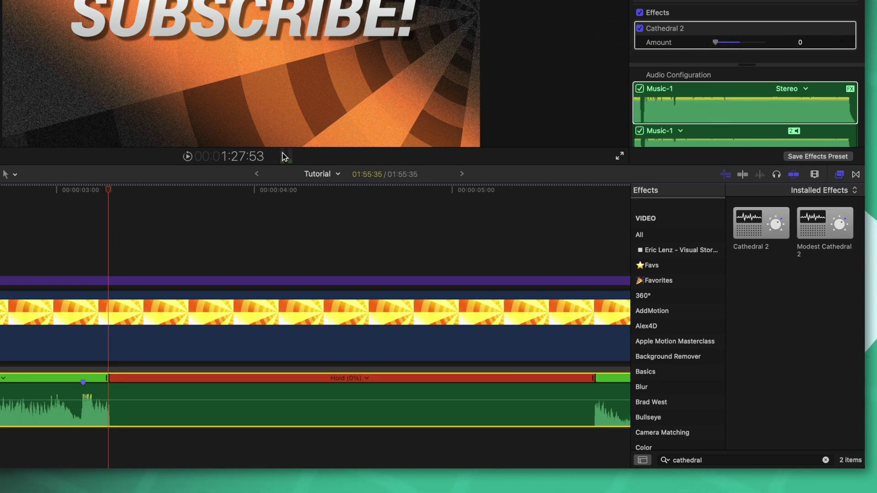
{"action": "left_click_drag", "start_coordinate": [104, 190], "coordinate": [88, 192]}
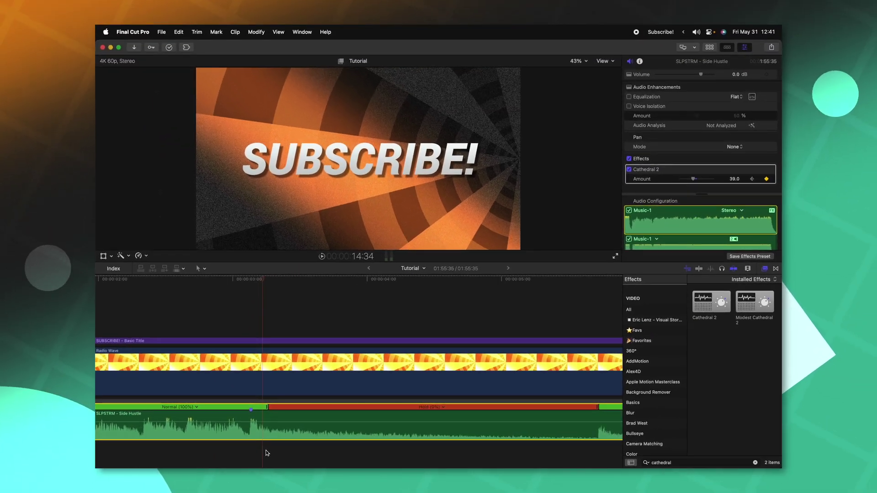
- Fit the whole project in the timeline and play it from the start
{"action": "key", "text": "shift+z"}
{"action": "key", "text": "Home"}
{"action": "key", "text": "space"}
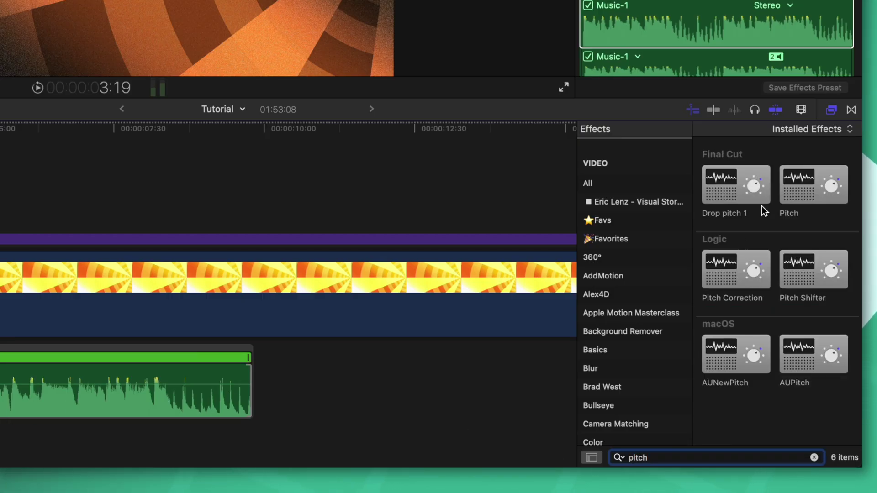
- Apply the Pitch effect to the Side Hustle music and play back its drop toward -4.0
{"action": "left_click_drag", "start_coordinate": [806, 192], "coordinate": [42, 384]}
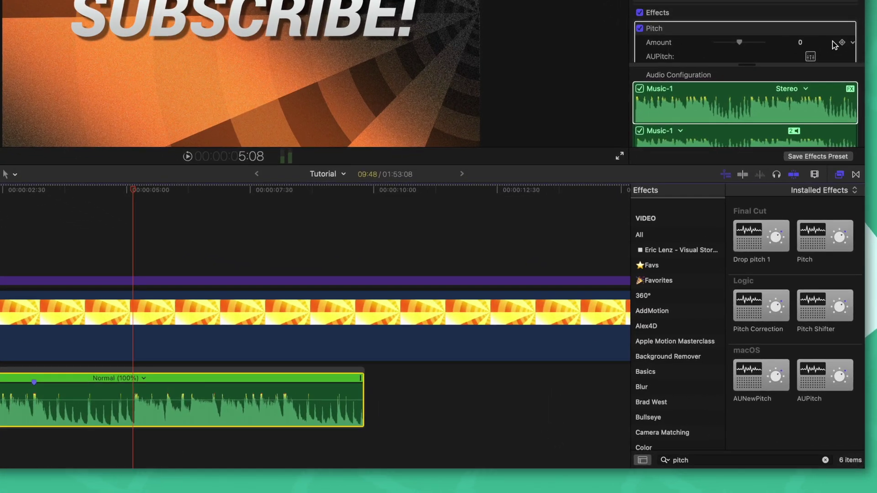
{"action": "left_click_drag", "start_coordinate": [130, 199], "coordinate": [284, 210]}
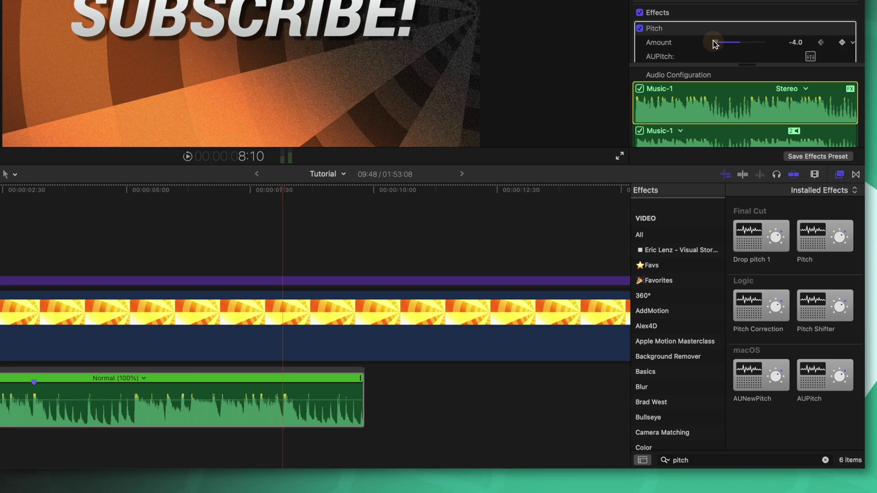
{"action": "left_click", "coordinate": [125, 207]}
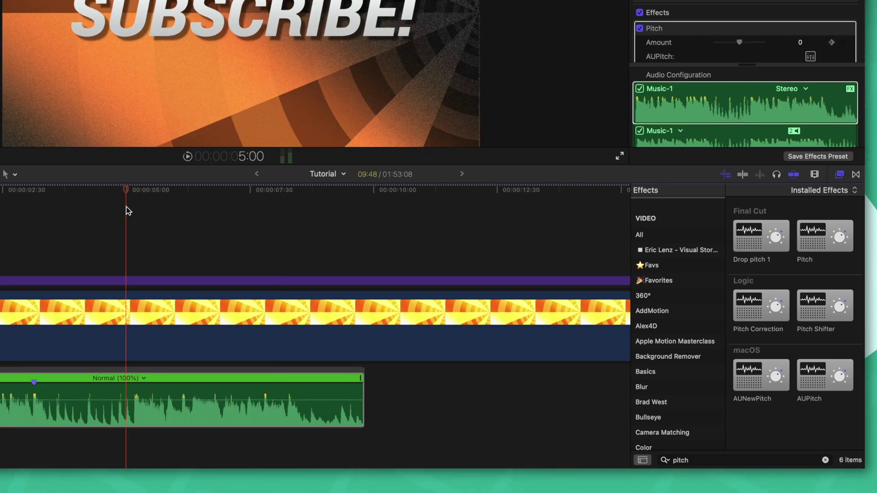
{"action": "left_click", "coordinate": [55, 192]}
{"action": "key", "text": "space"}
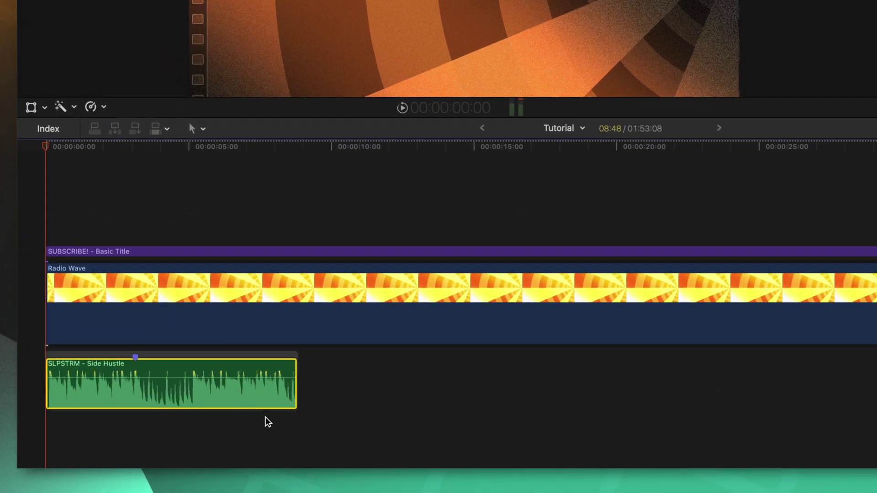
- Retime the Side Hustle music clip to Slow (82%) so it runs longer
{"action": "mouse_move", "coordinate": [232, 389]}
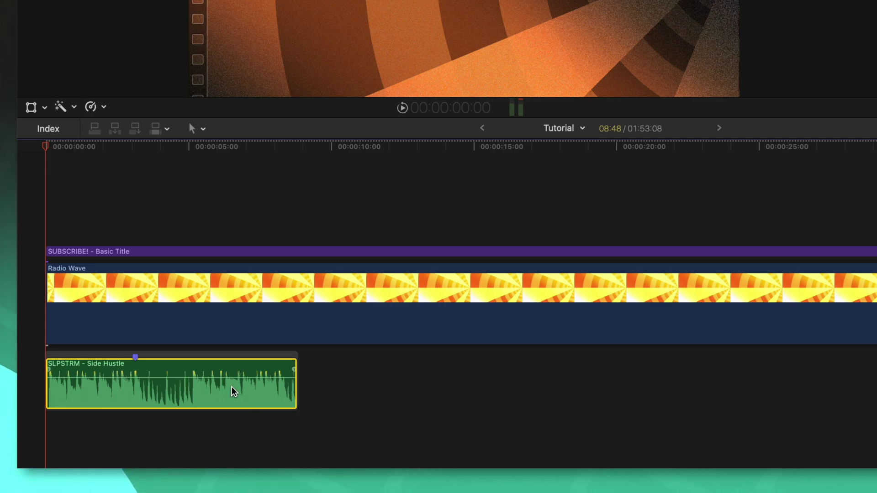
{"action": "key", "text": "super+r"}
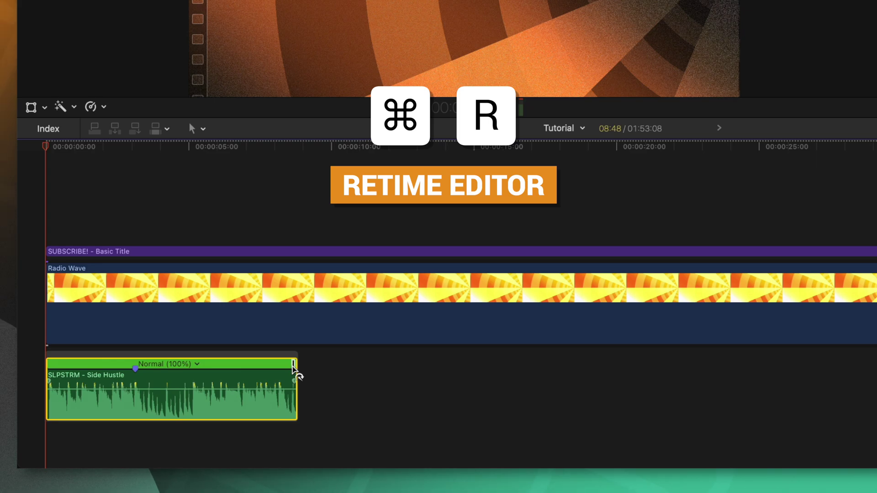
{"action": "mouse_move", "coordinate": [295, 365]}
{"action": "left_mouse_down"}
{"action": "mouse_move", "coordinate": [363, 371]}
{"action": "mouse_move", "coordinate": [181, 363]}
{"action": "mouse_move", "coordinate": [378, 364]}
{"action": "mouse_move", "coordinate": [295, 365]}
{"action": "left_mouse_up"}
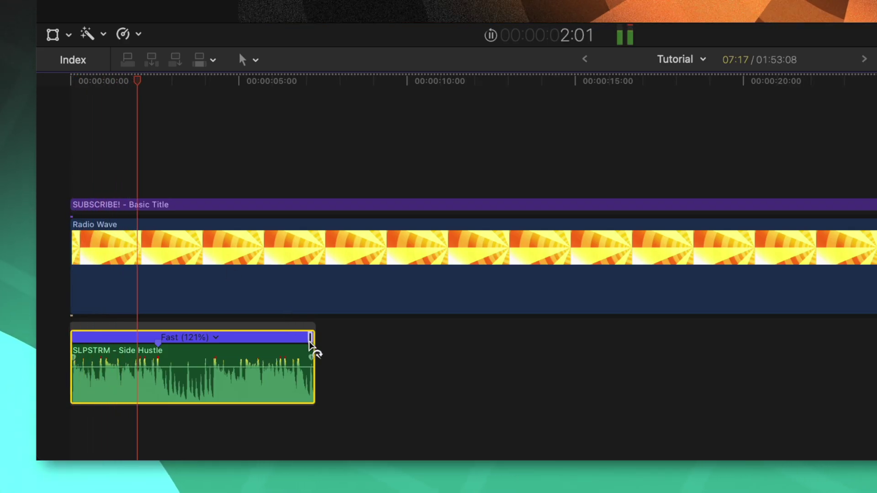
{"action": "left_click_drag", "start_coordinate": [310, 343], "coordinate": [426, 350]}
- Play the retimed music from near the start, then stop playback
{"action": "left_click", "coordinate": [96, 82]}
{"action": "key", "text": "space"}
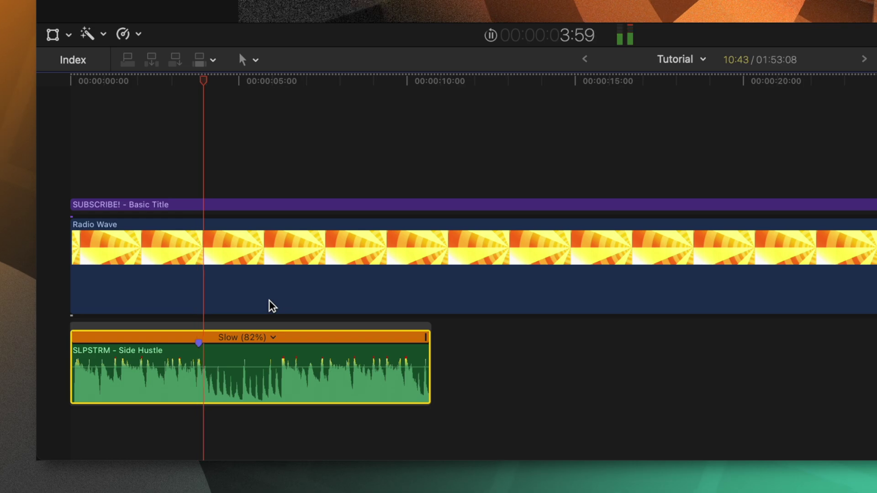
{"action": "key", "text": "space"}
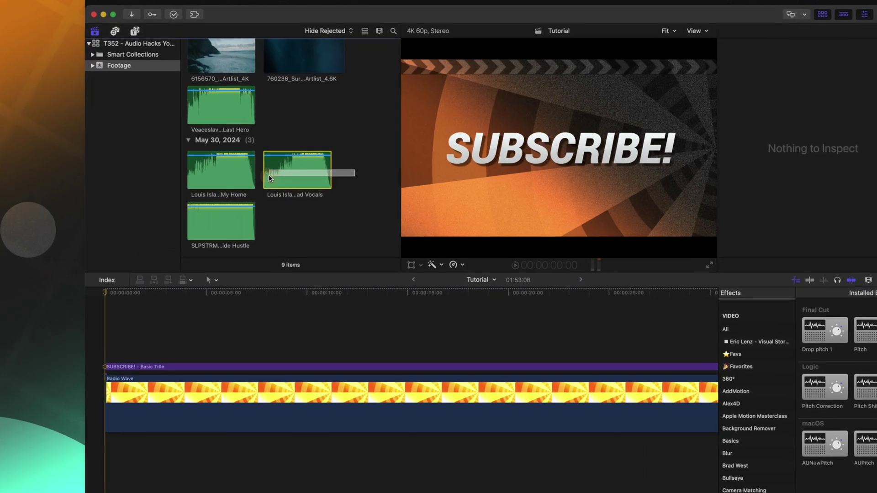
- Build a 60p multicam clip named 'Synced Music' from both versions of the My Home song
{"action": "left_click_drag", "start_coordinate": [268, 175], "coordinate": [212, 170]}
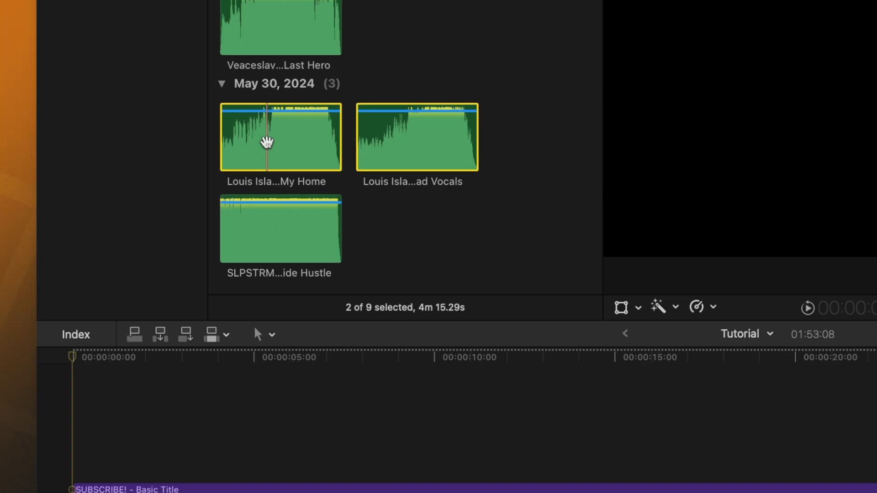
{"action": "right_click", "coordinate": [267, 141]}
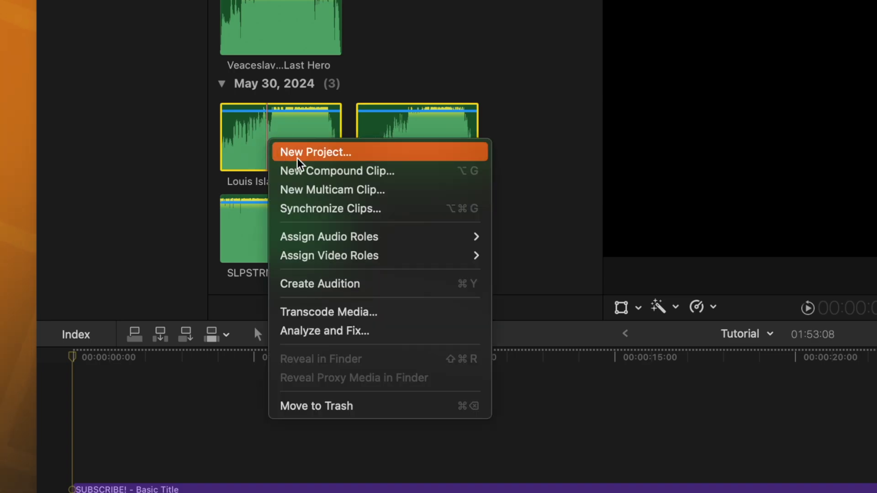
{"action": "left_click", "coordinate": [325, 194]}
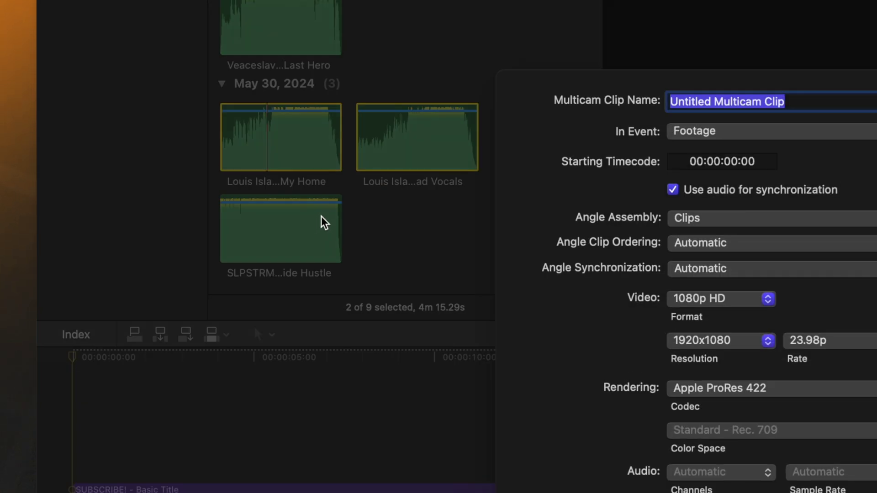
{"action": "type", "text": "Synced Music"}
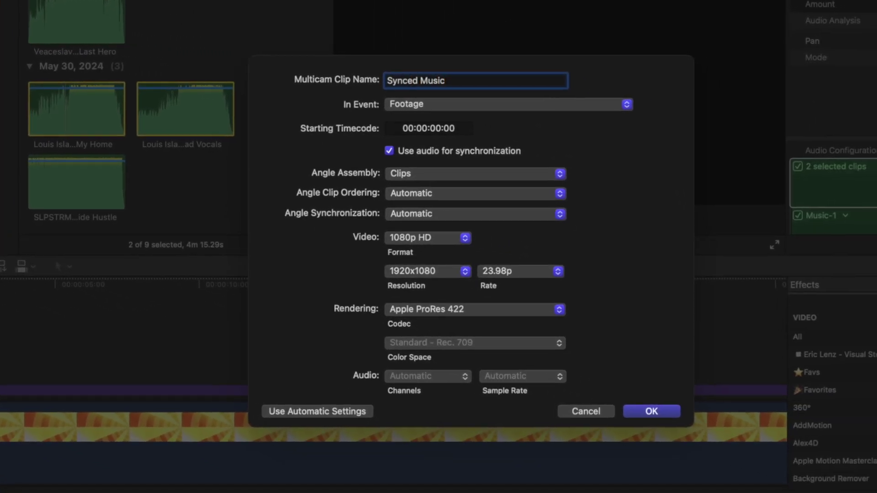
{"action": "left_click", "coordinate": [511, 268]}
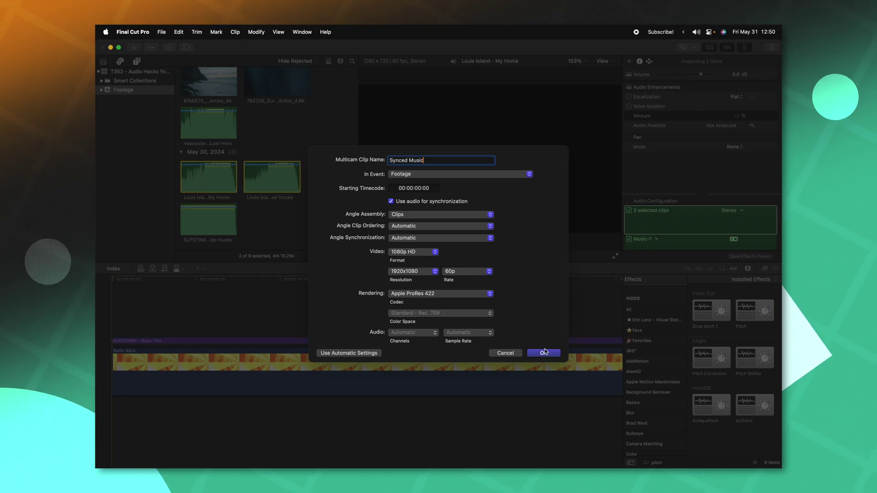
{"action": "left_click", "coordinate": [548, 352]}
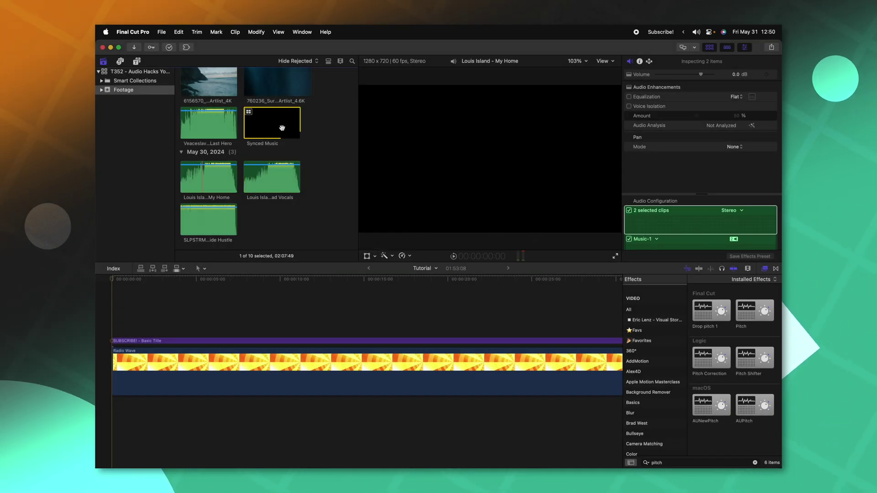
- Place Synced Music under Radio Wave and inspect its two angles inside the multicam
{"action": "left_click_drag", "start_coordinate": [249, 264], "coordinate": [131, 431]}
{"action": "key", "text": "shift+z"}
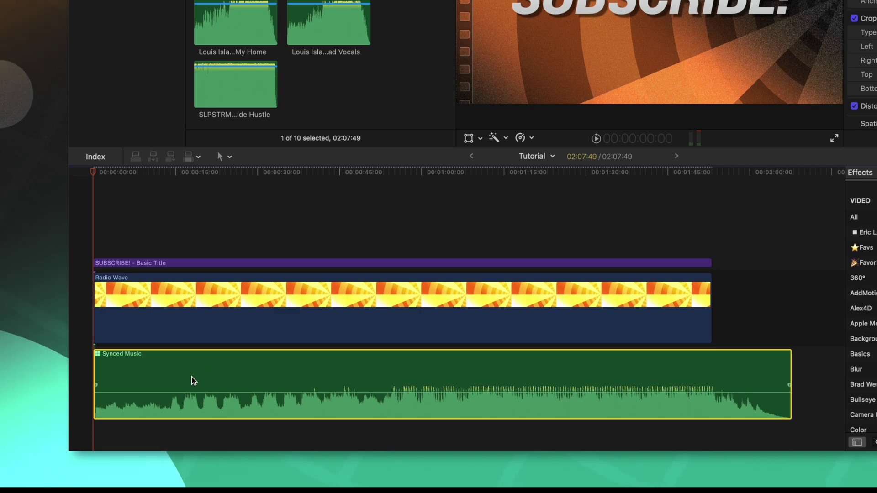
{"action": "double_click", "coordinate": [143, 370]}
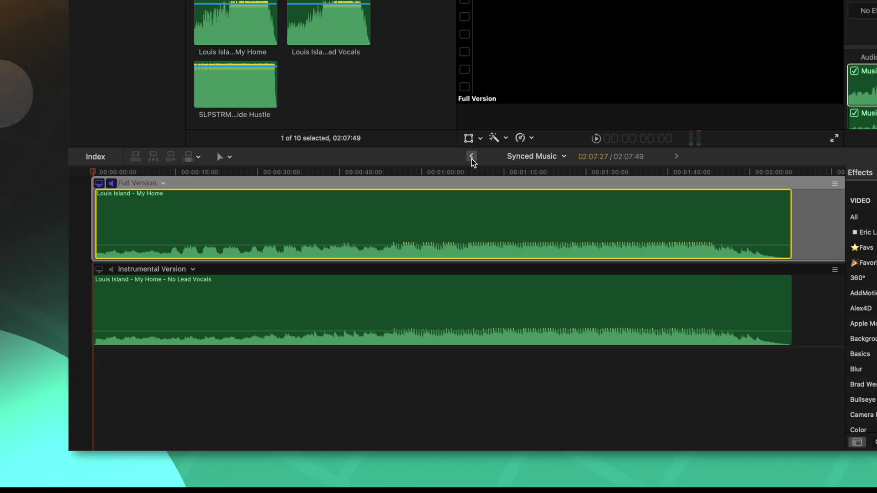
{"action": "left_click", "coordinate": [471, 157]}
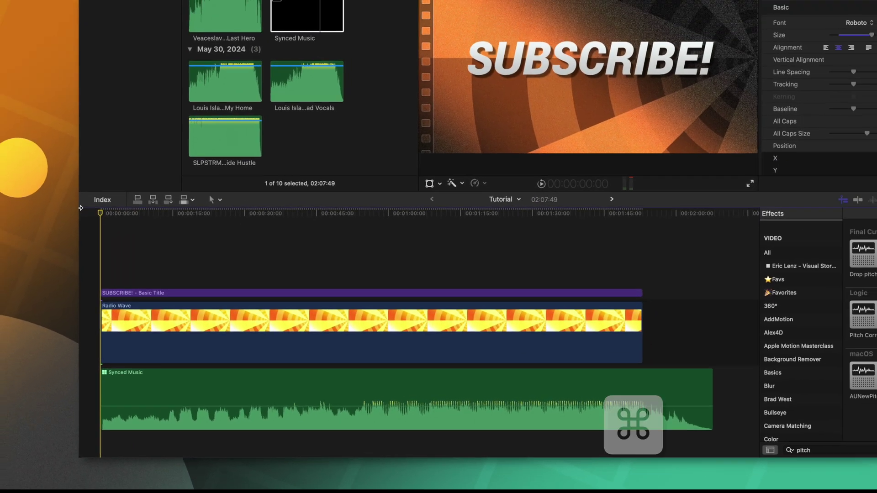
- Cut to the Instrumental Version angle in the Angle Viewer and play back the switch
{"action": "key", "text": "super+shift+7"}
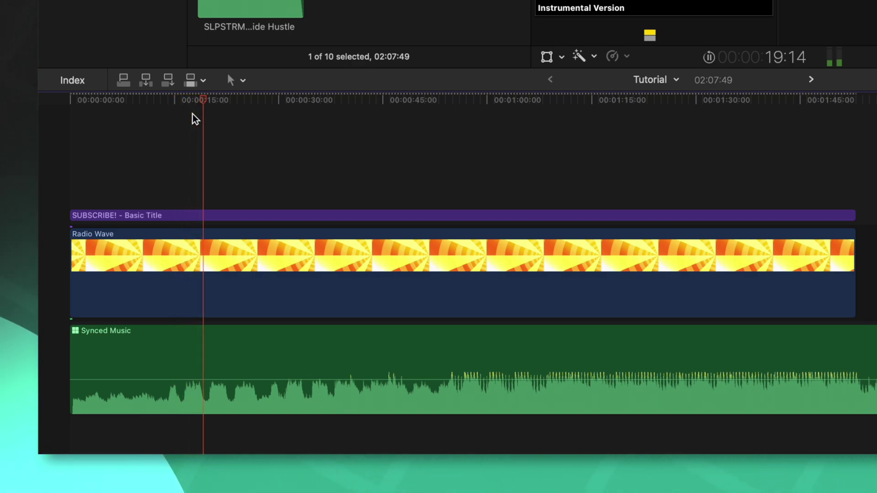
{"action": "key", "text": "super+b"}
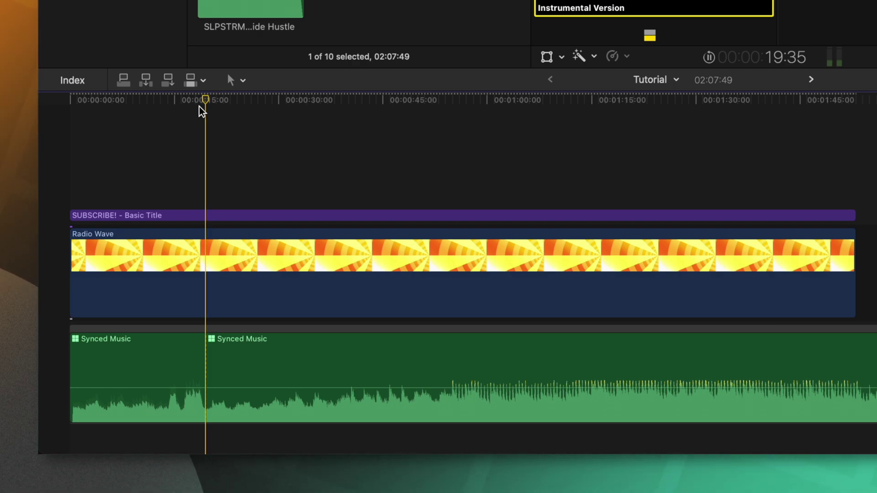
{"action": "key", "text": "space"}
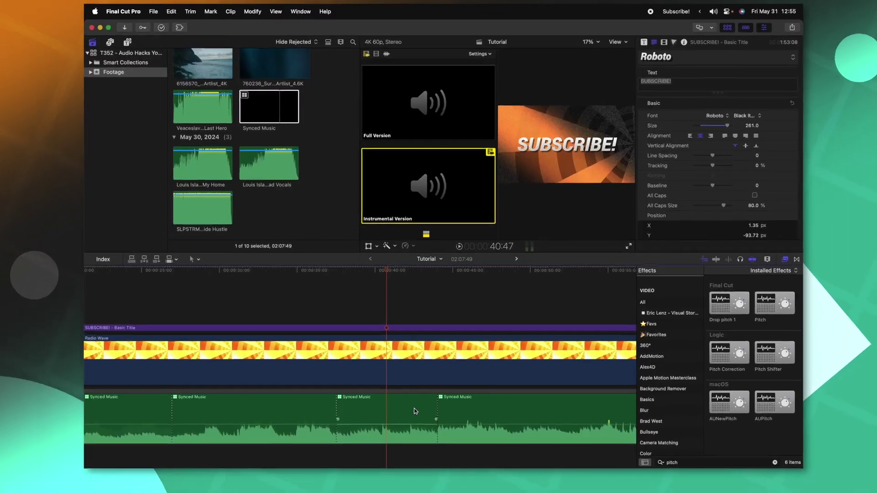
- Cross-fade the audio at the selected Synced Music edit point
{"action": "key", "text": "t"}
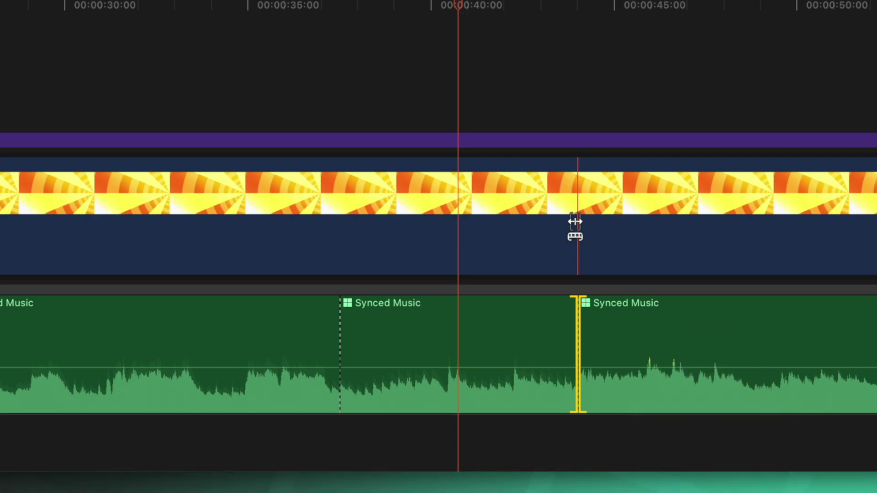
{"action": "key", "text": "alt"}
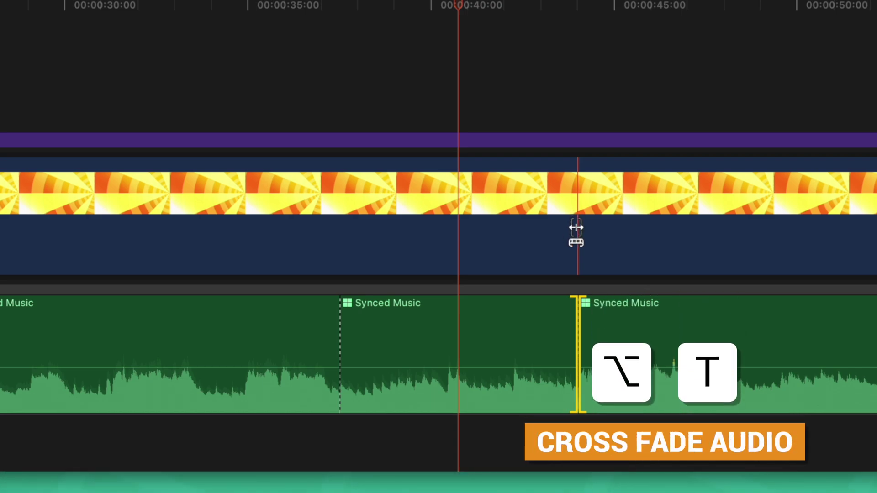
{"action": "key", "text": "alt+t"}
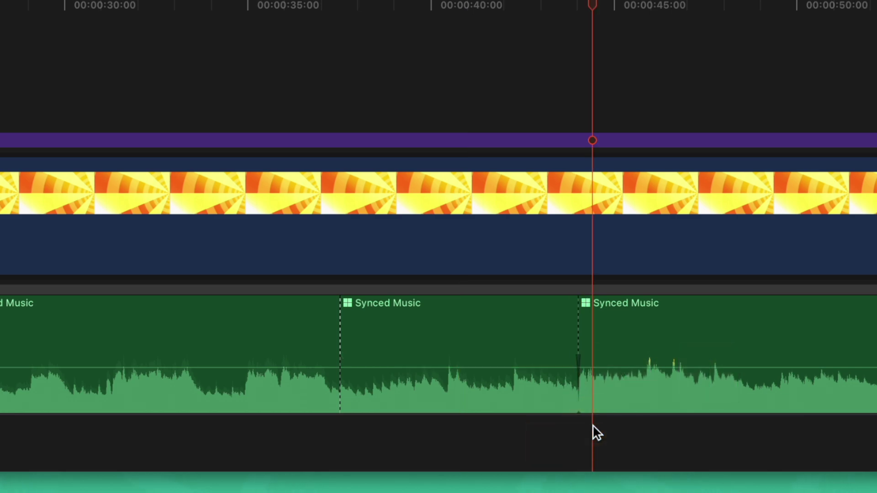
- Check the cross-fade, then expand the audio components of both Synced Music clips around the cut
{"action": "scroll", "coordinate": [593, 425], "scroll_direction": "up", "scroll_amount": 8}
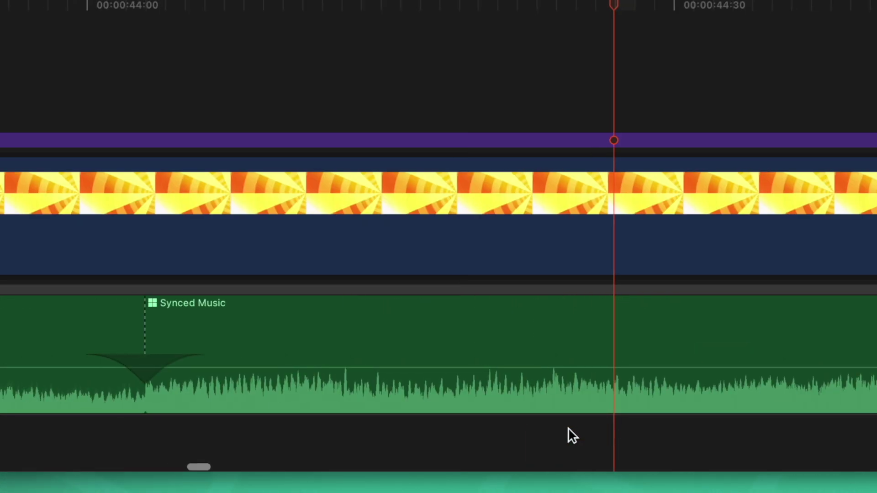
{"action": "scroll", "coordinate": [568, 428], "scroll_direction": "left", "scroll_amount": 5}
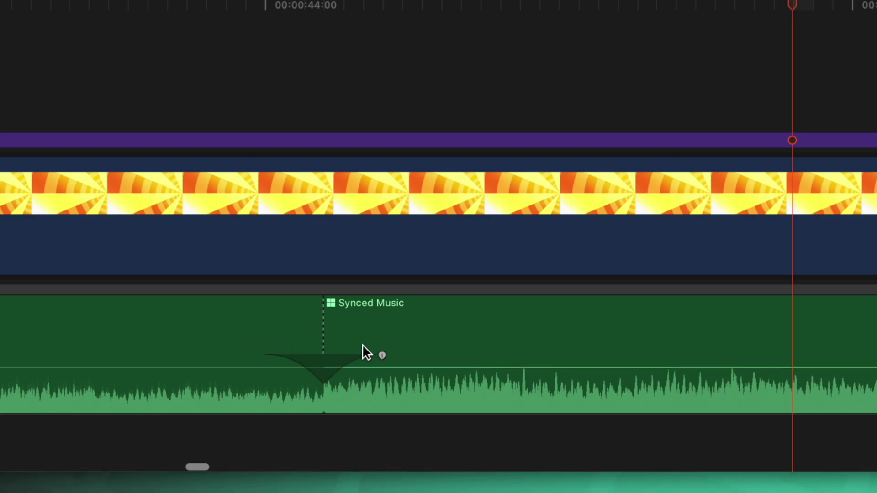
{"action": "left_click", "coordinate": [334, 365]}
{"action": "left_click_drag", "start_coordinate": [384, 427], "coordinate": [287, 391]}
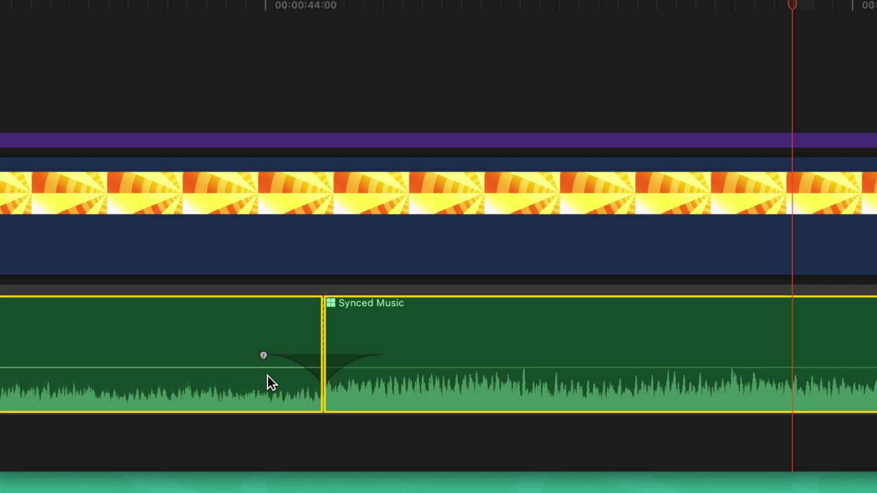
{"action": "key", "text": "ctrl+s"}
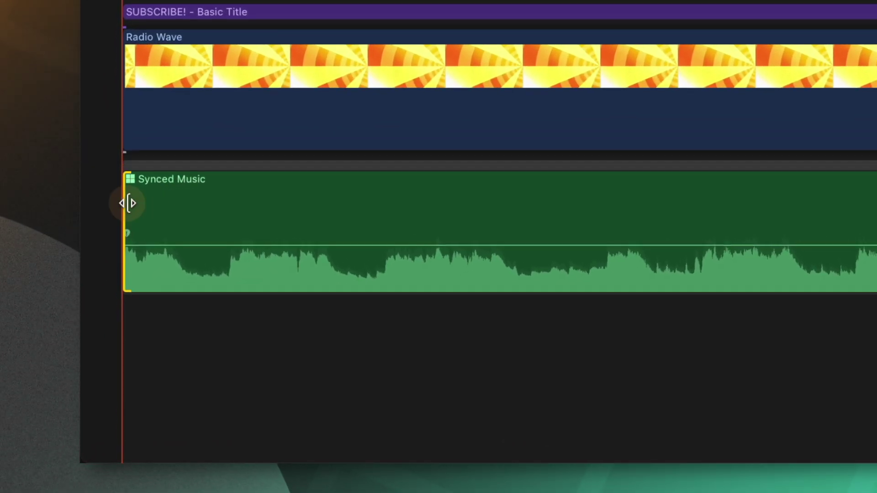
- Trim the Synced Music start about +05:33 later and keep it aligned with Radio Wave's start
{"action": "left_click_drag", "start_coordinate": [115, 334], "coordinate": [156, 333]}
{"action": "left_click_drag", "start_coordinate": [204, 202], "coordinate": [446, 203]}
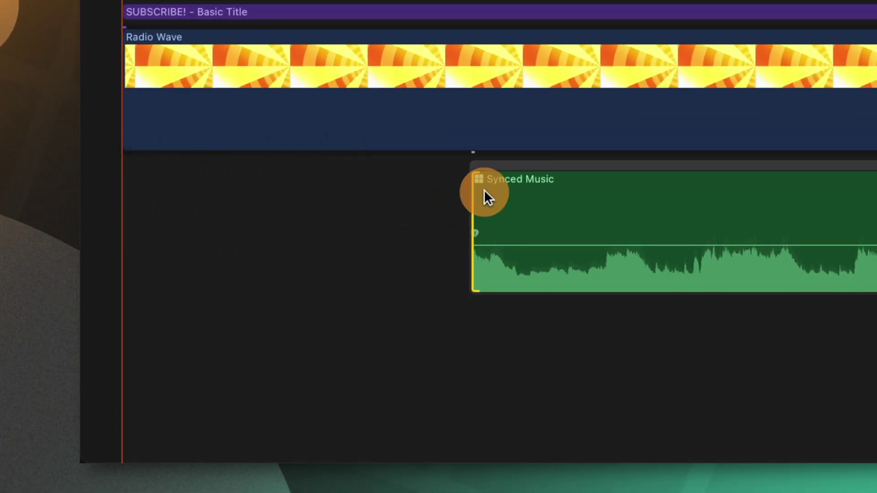
{"action": "left_click_drag", "start_coordinate": [520, 171], "coordinate": [221, 209]}
{"action": "scroll", "coordinate": [221, 209], "scroll_direction": "up", "scroll_amount": 3}
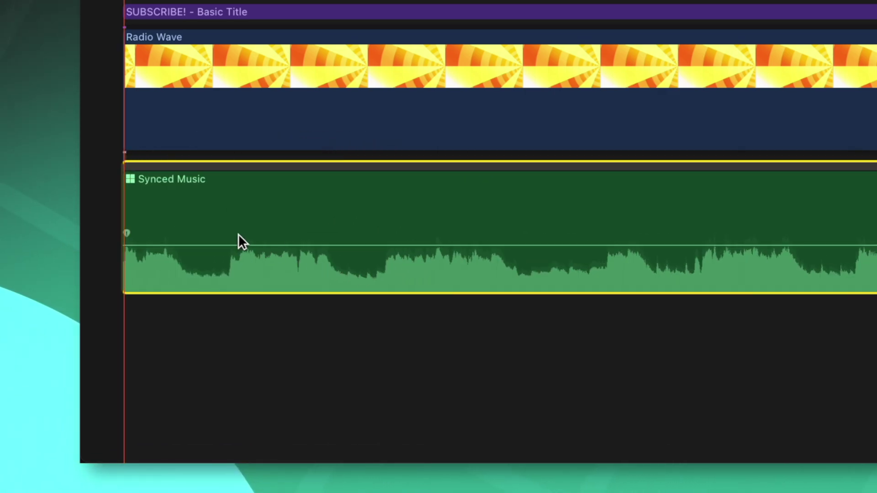
{"action": "key", "text": "t"}
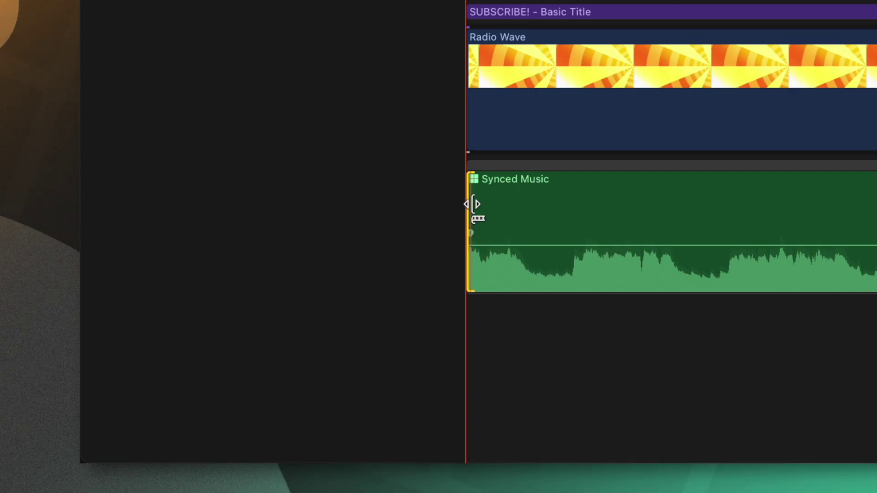
{"action": "left_click_drag", "start_coordinate": [474, 204], "coordinate": [603, 194]}
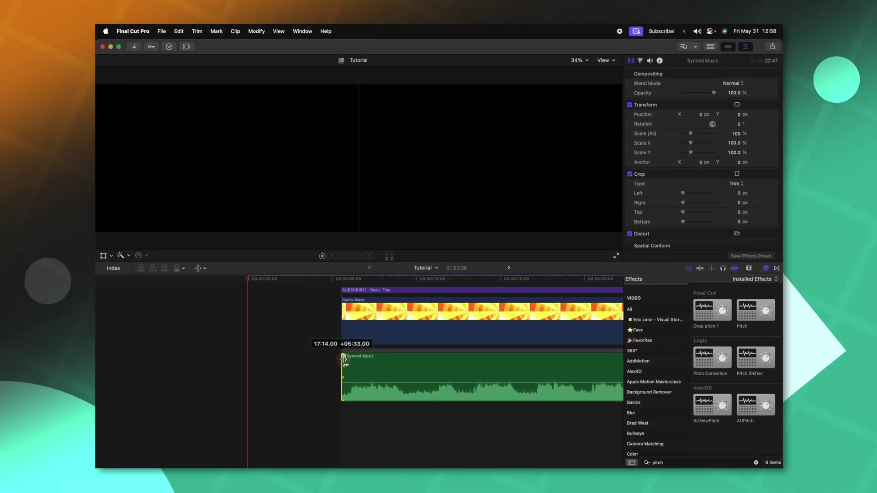